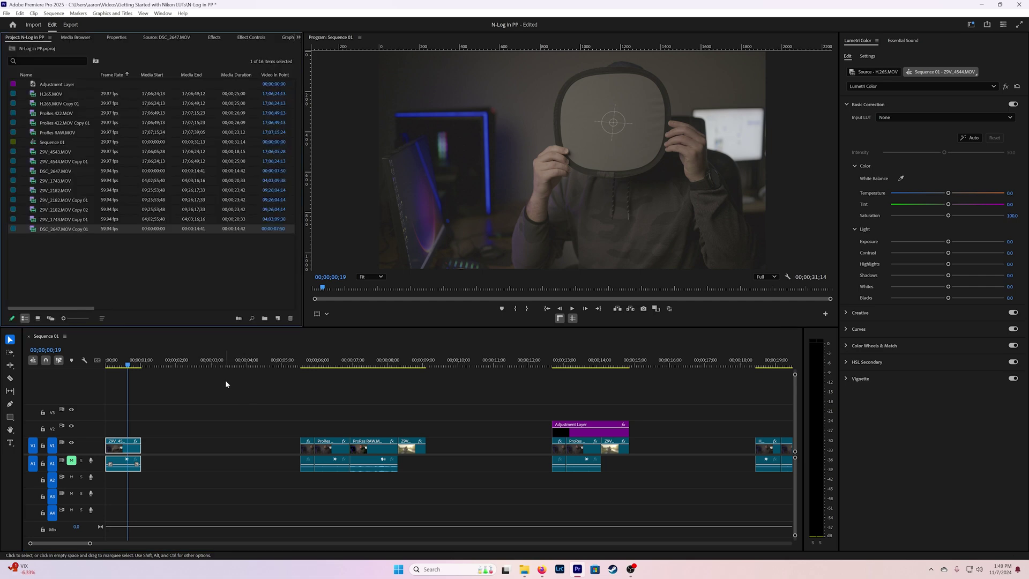
Step: View Premiere Pro's version and credits splash from the Help menu, then dismiss it
left_click(182, 13)
left_click(220, 125)
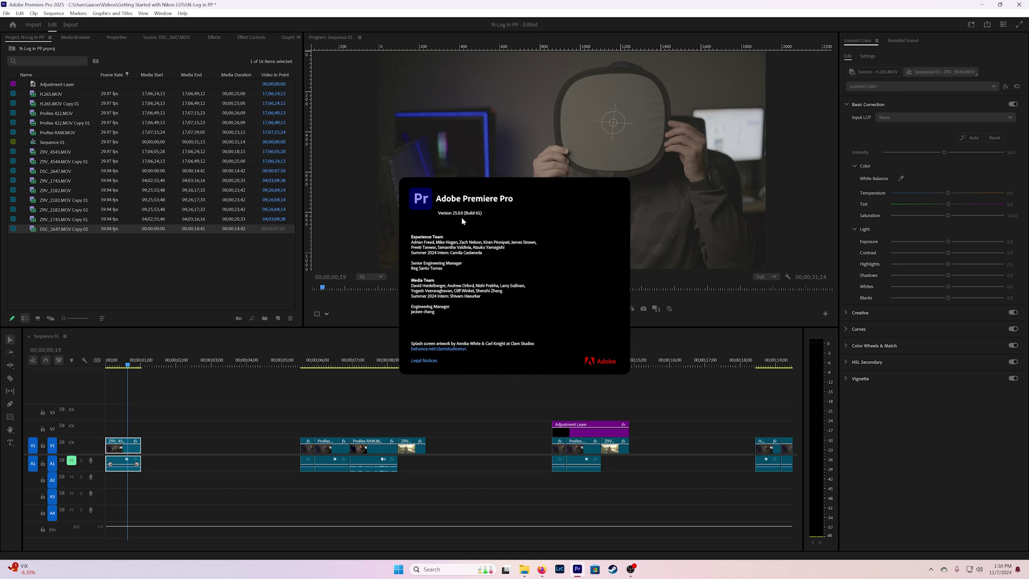
left_click(548, 243)
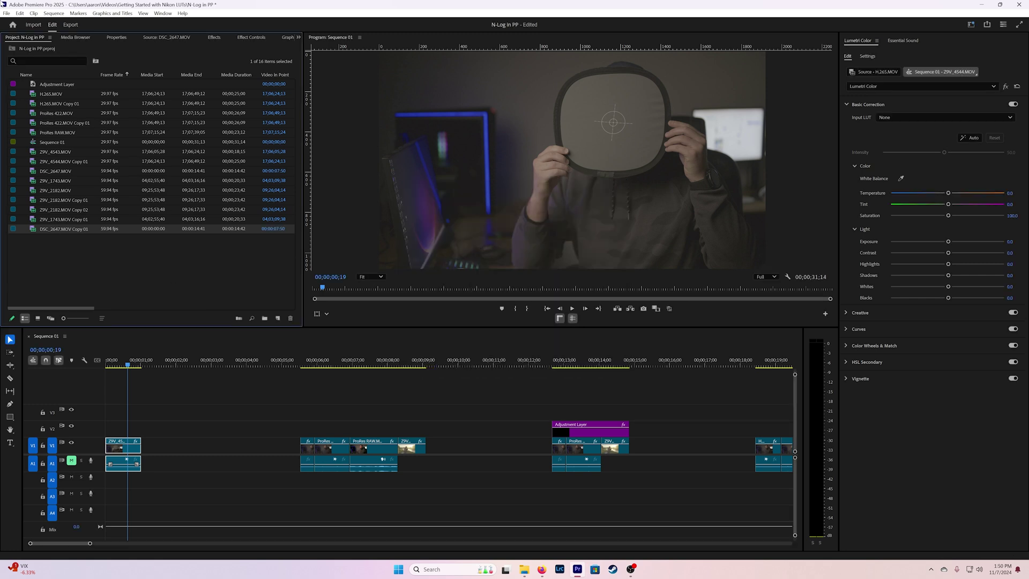
Step: Keep the project's viewer gamma at 2.2 (Web) in the project colour settings
left_click(7, 13)
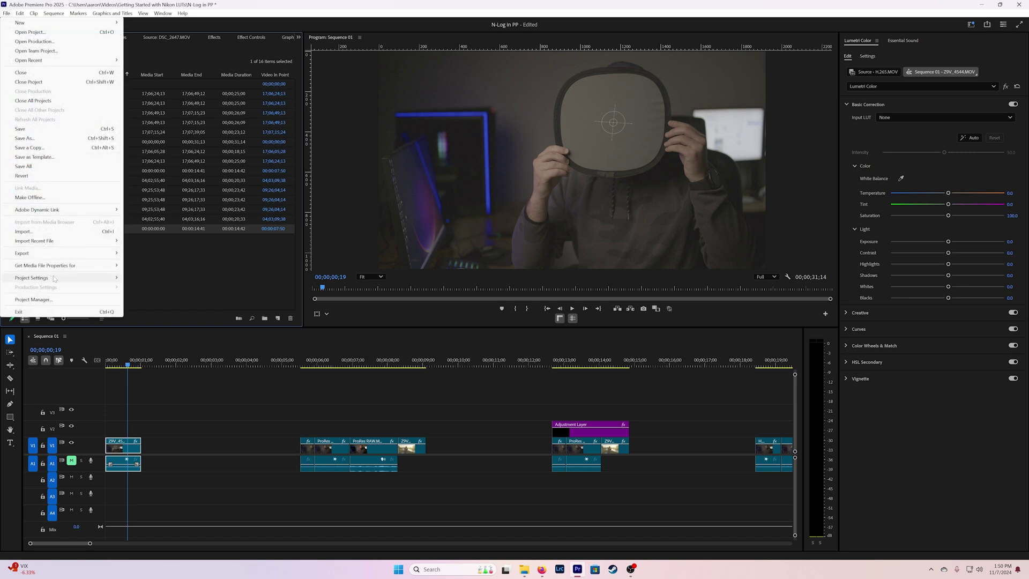
mouse_move(54, 278)
left_click(156, 286)
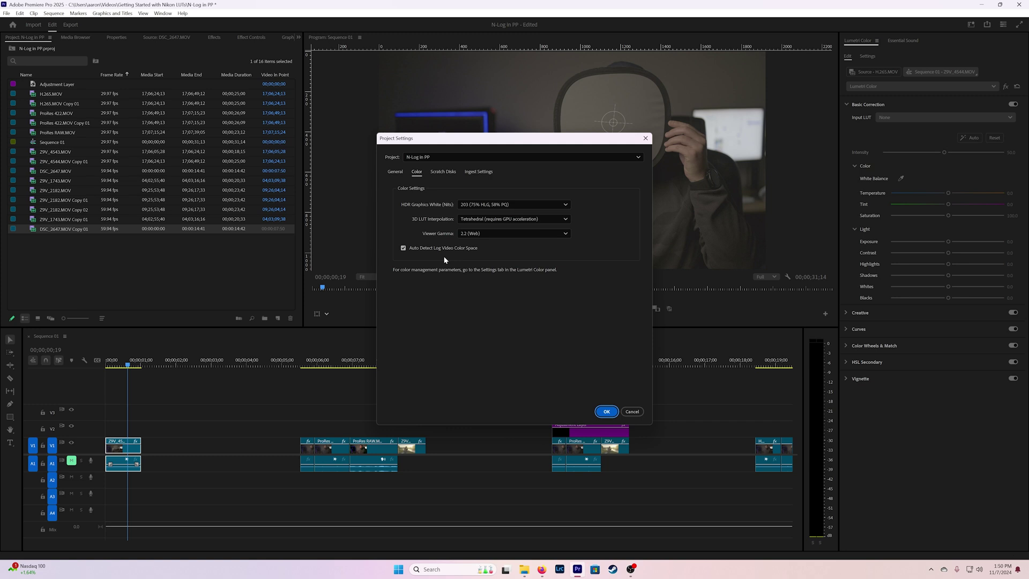
left_click(510, 235)
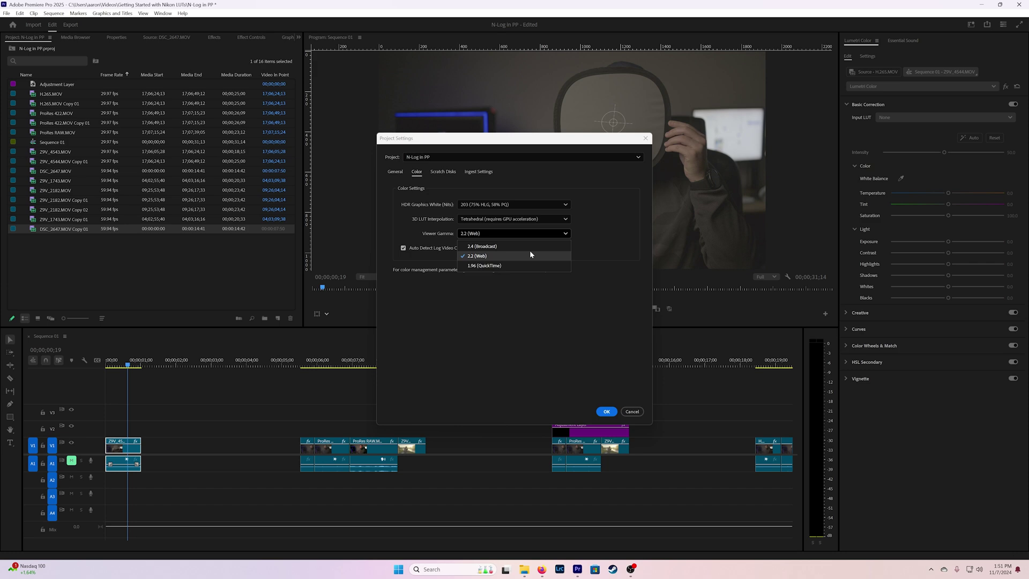
left_click(530, 254)
left_click(607, 411)
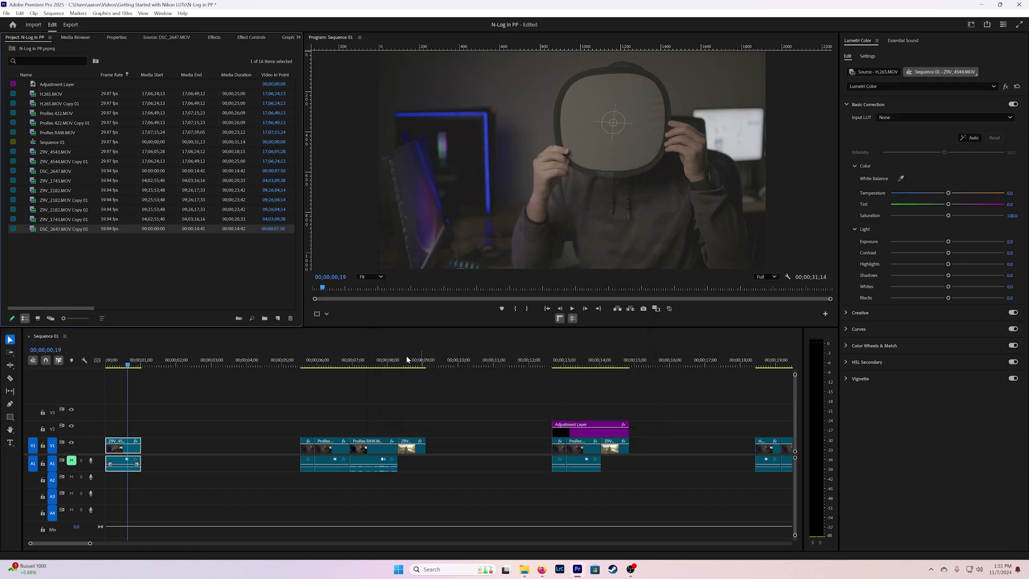
Step: Bring up Sequence 01's colour management settings and list the working colour space choices
right_click(99, 142)
left_click(107, 151)
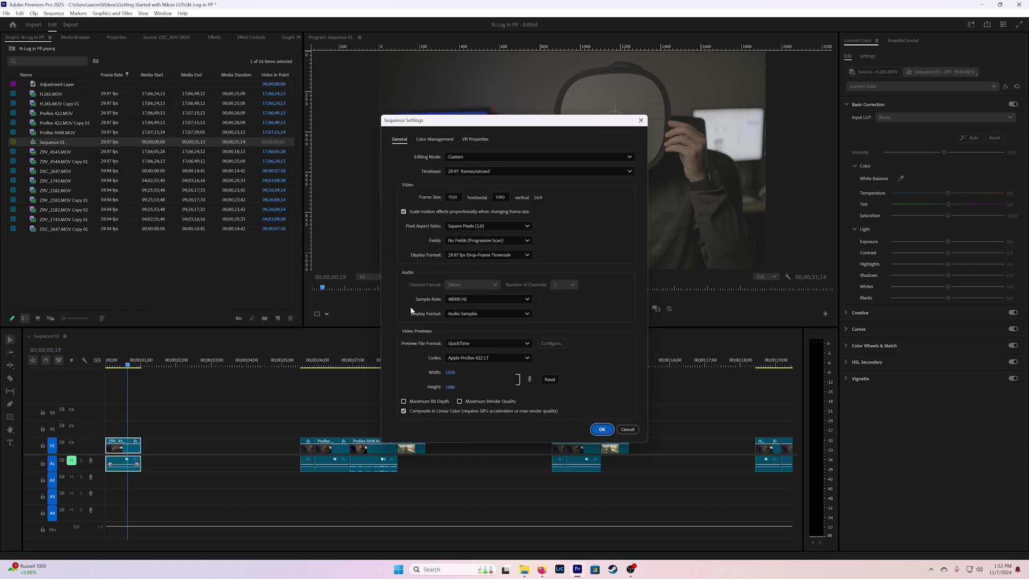
left_click(435, 139)
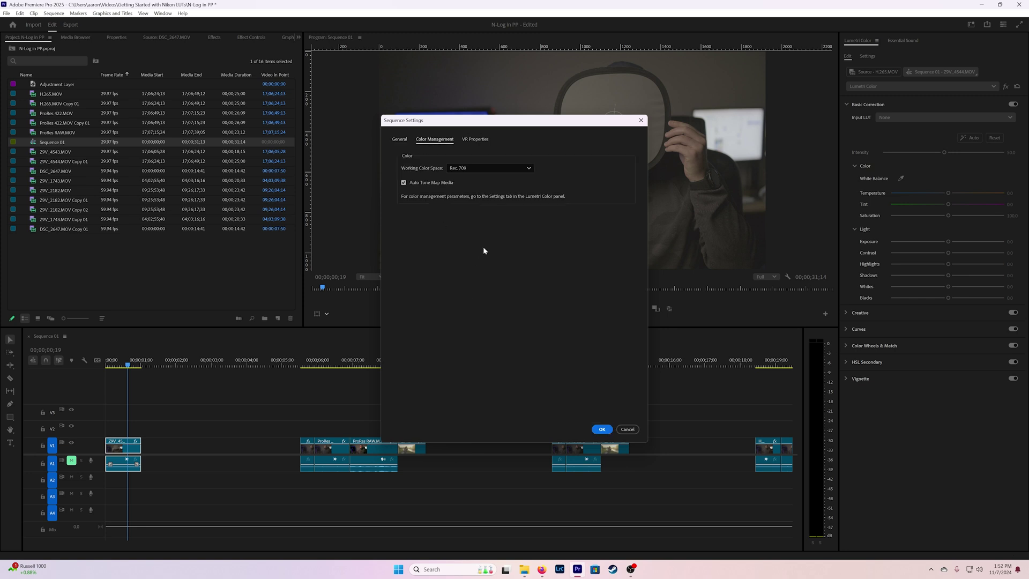
left_click(476, 169)
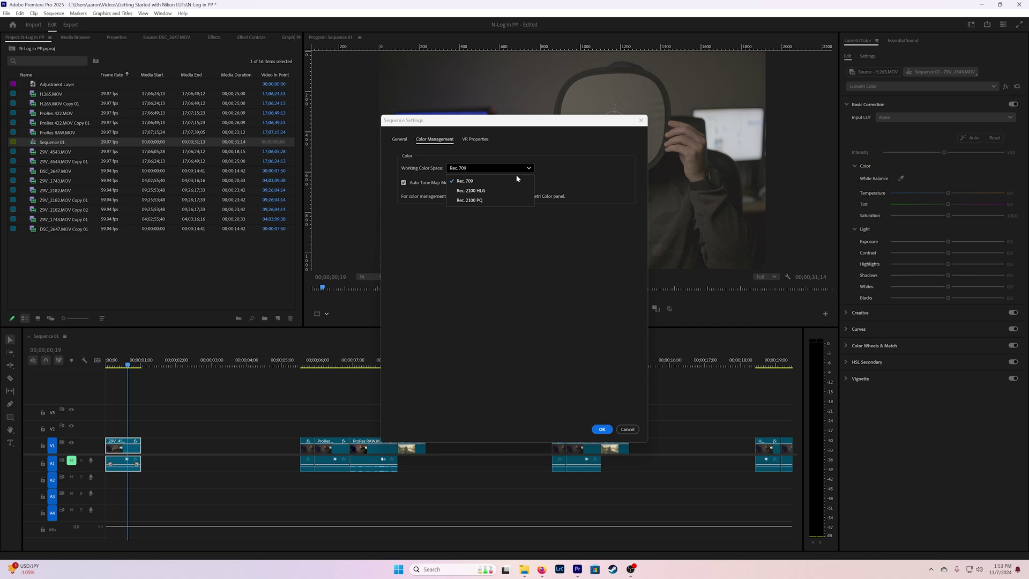
Step: Keep Rec. 709 as Sequence 01's working colour space and confirm the settings
left_click(509, 237)
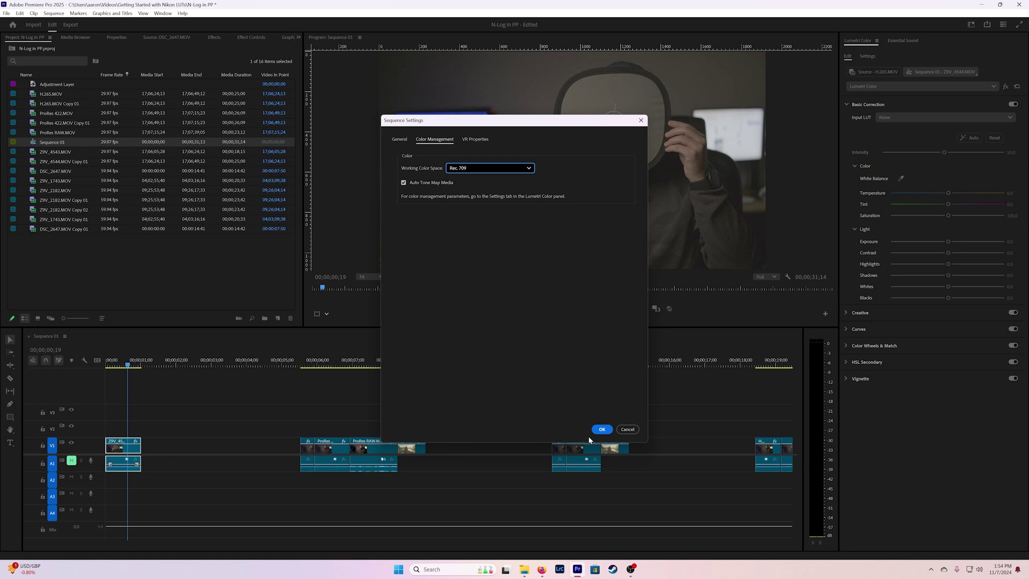
left_click(601, 430)
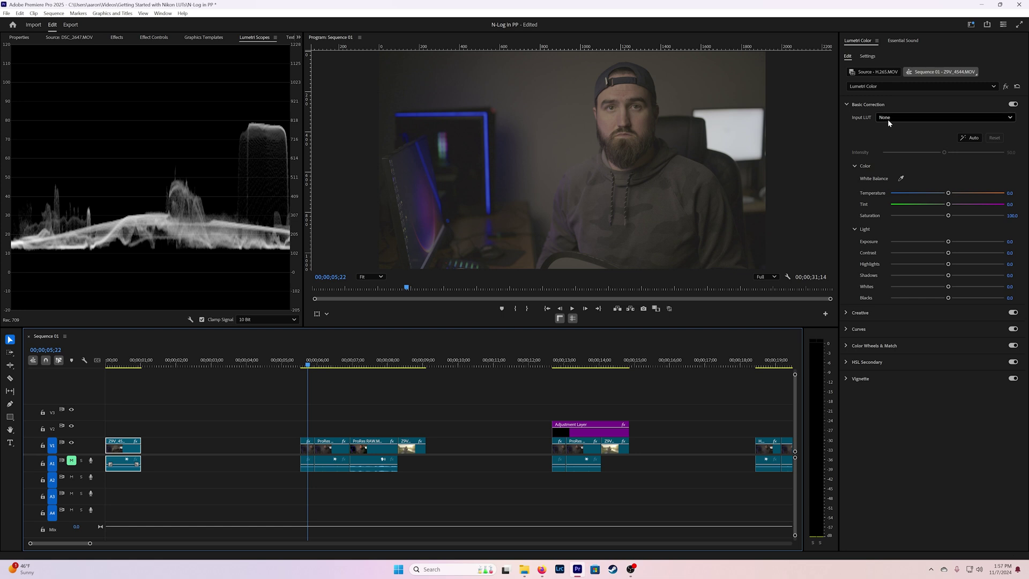
Step: Browse the seated-man clip's Input LUT options, leaving it at None
left_click(888, 119)
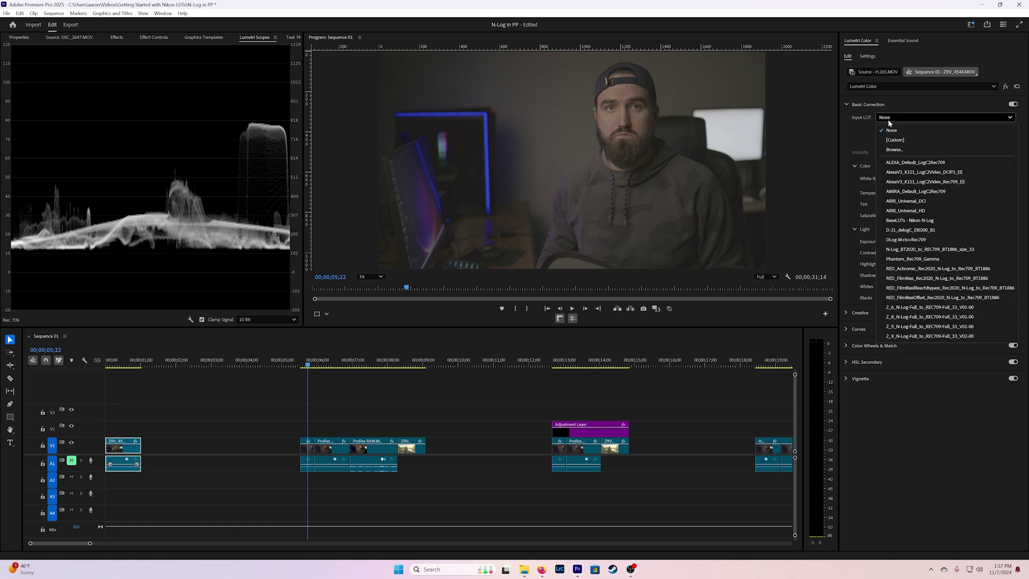
left_click(870, 131)
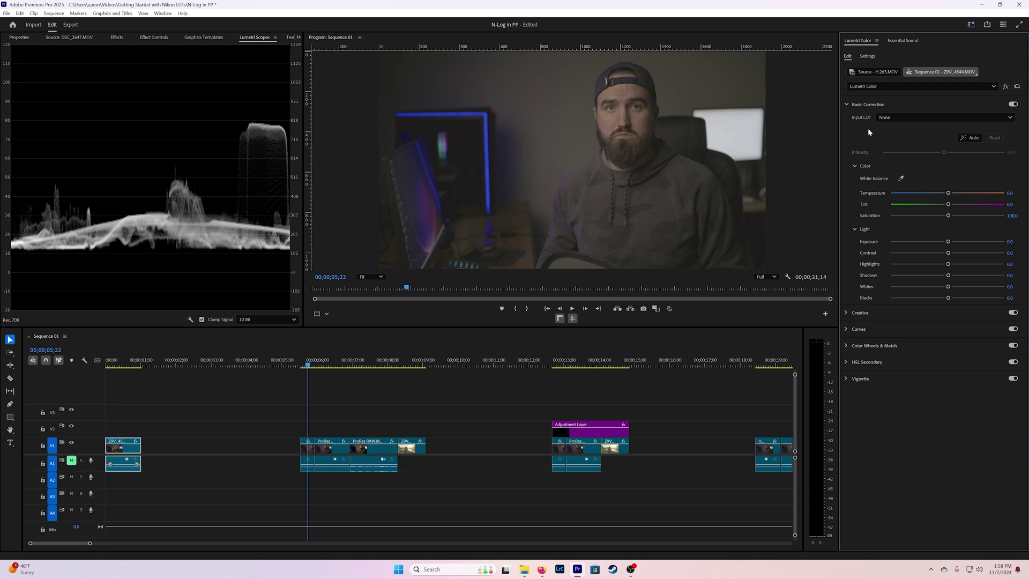
left_click(888, 119)
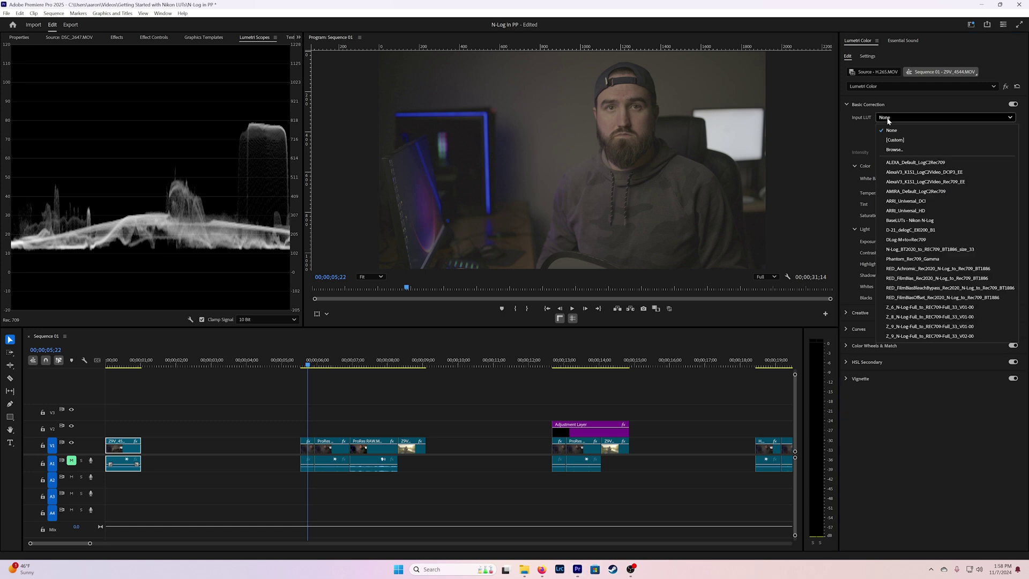
Step: Try the N-Log, Achromic, FilmBias and BleachBypass LUTs, settling on RED_FilmBiasOffset_Rec2020_N-Log_to_Rec709_BT1886
left_click(938, 250)
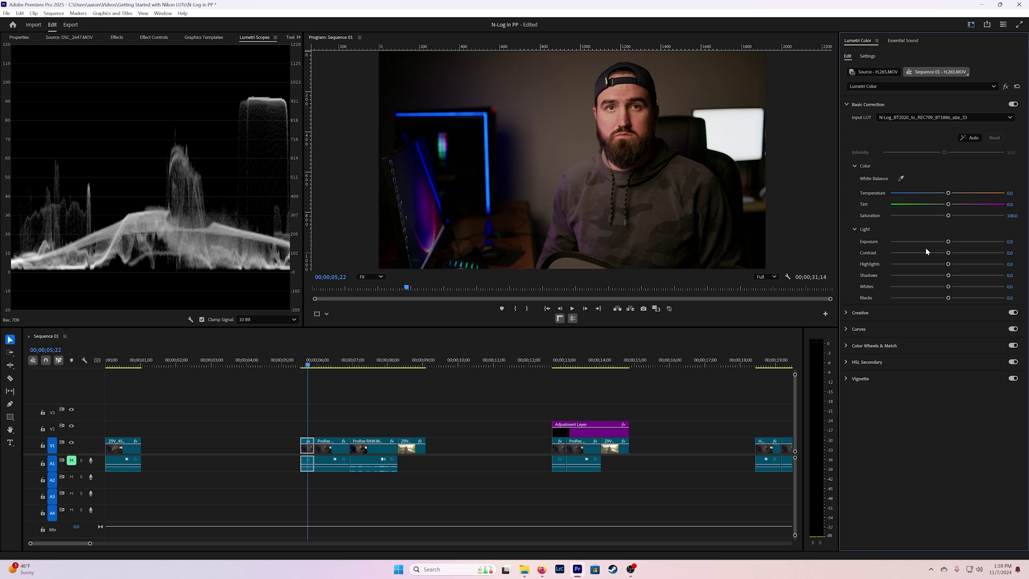
left_click(960, 119)
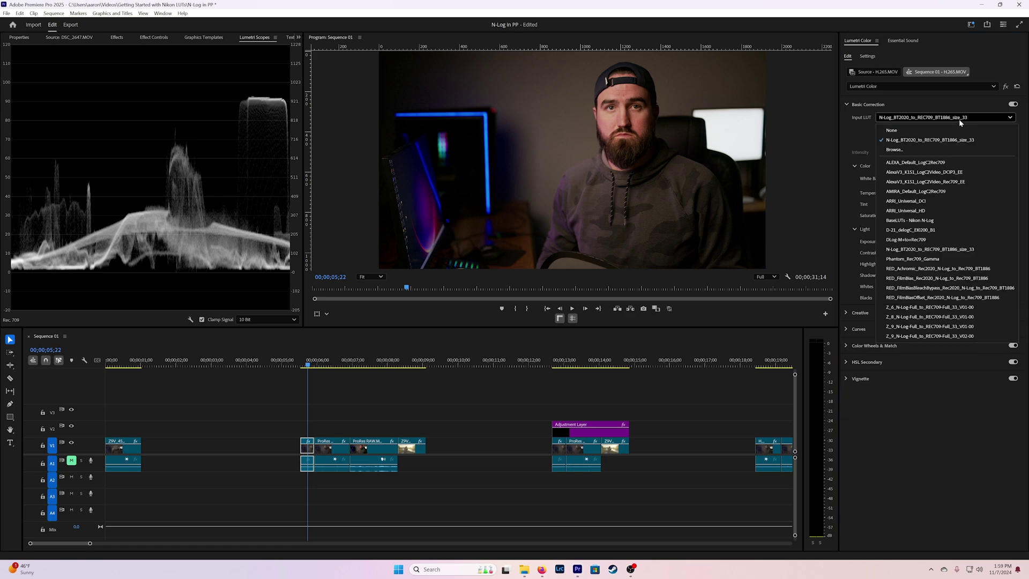
left_click(919, 269)
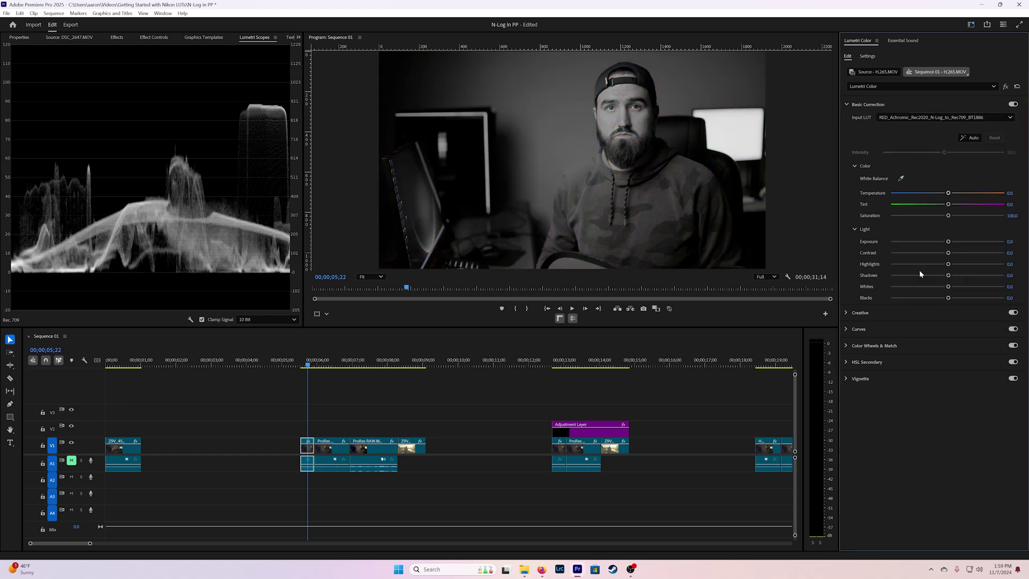
left_click(941, 117)
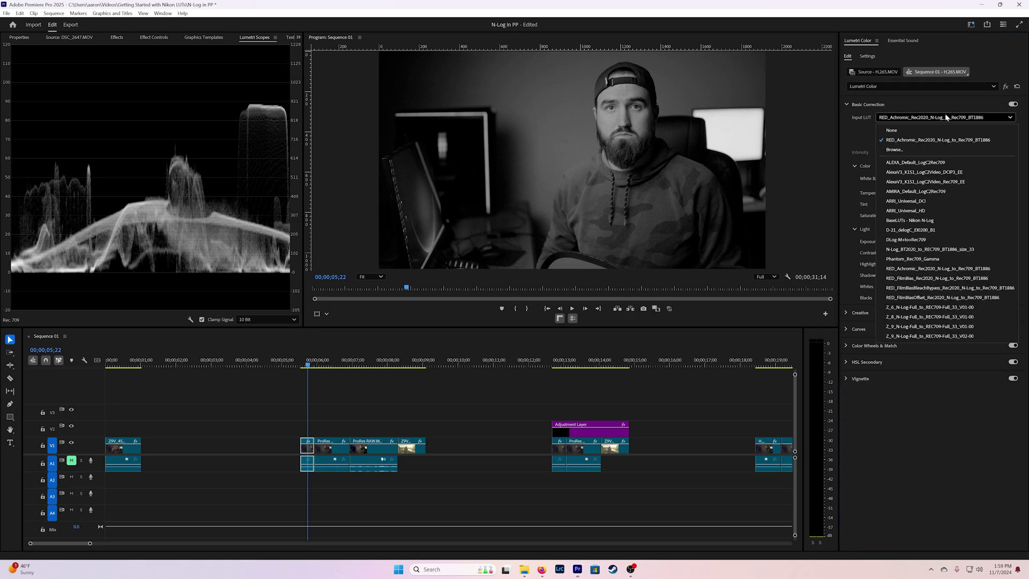
left_click(928, 277)
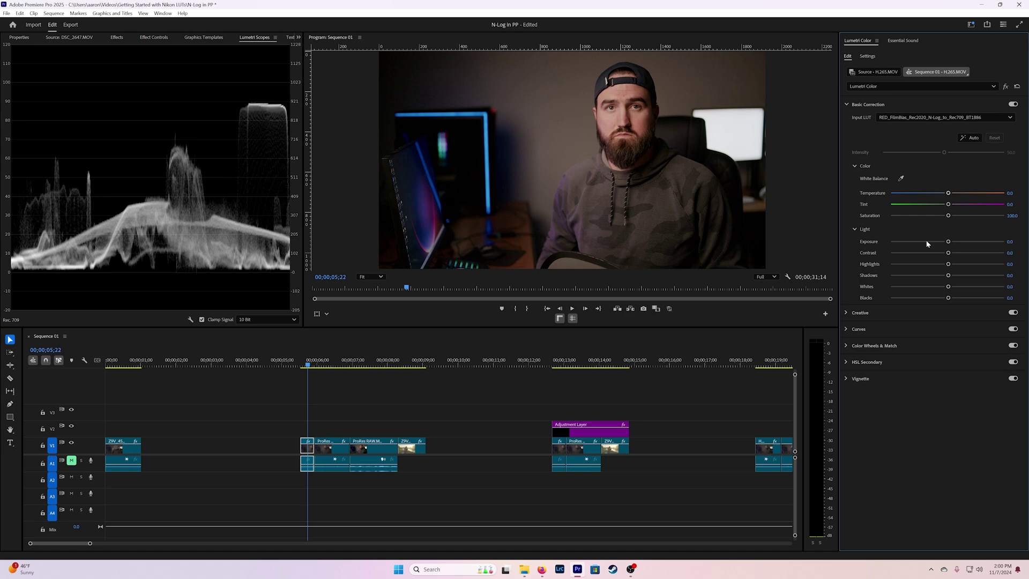
left_click(933, 117)
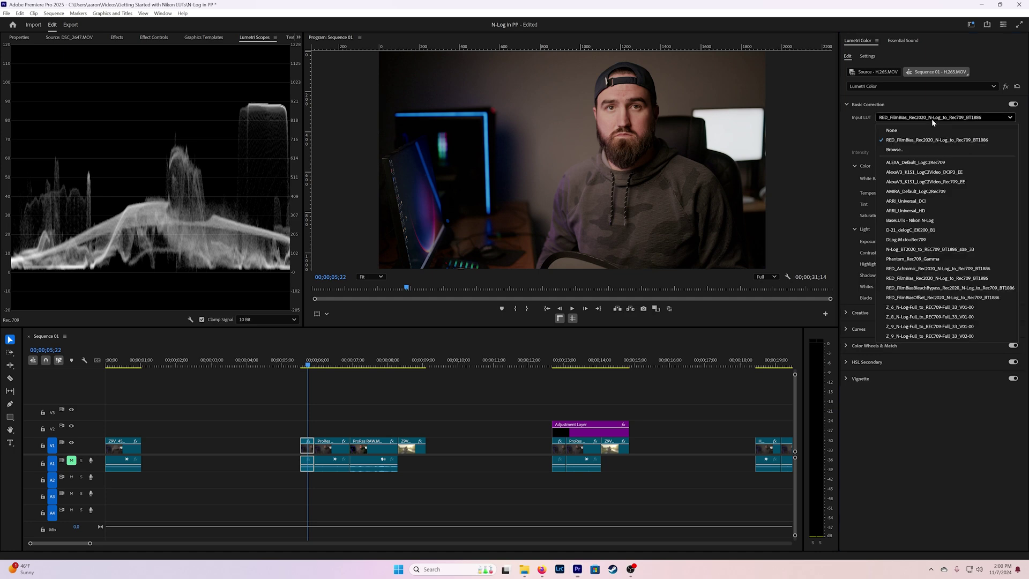
left_click(925, 290)
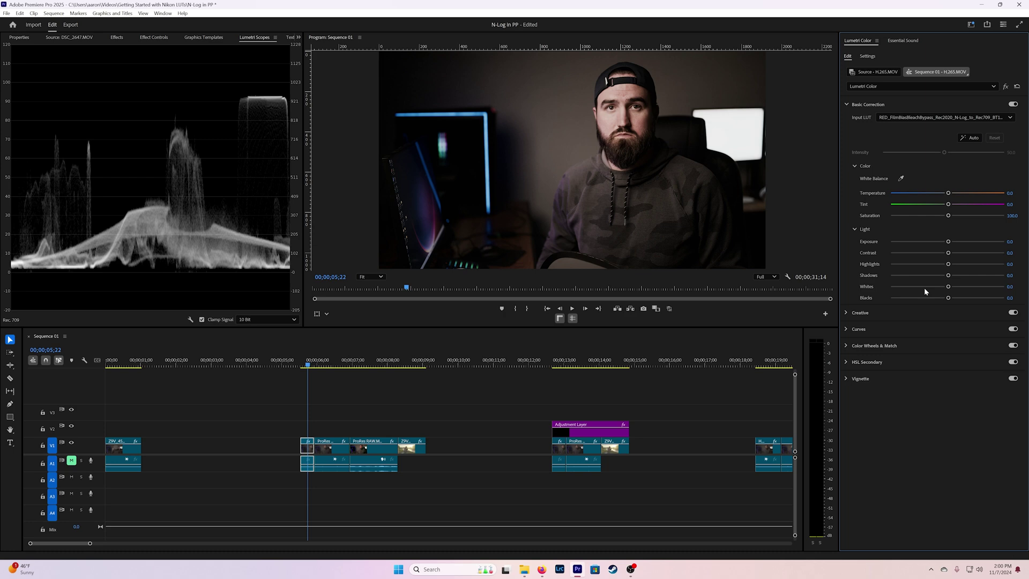
left_click(1007, 118)
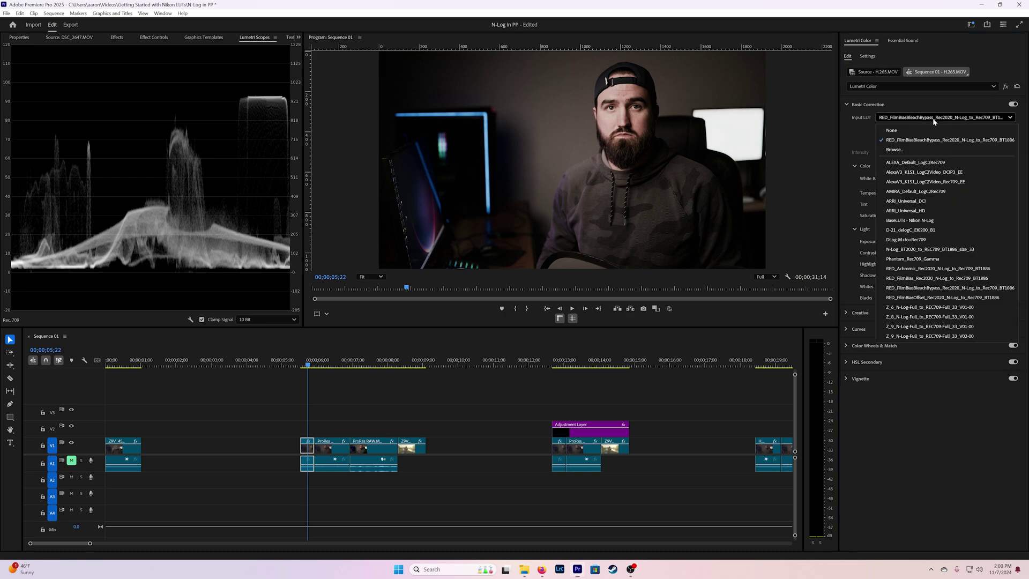
left_click(917, 297)
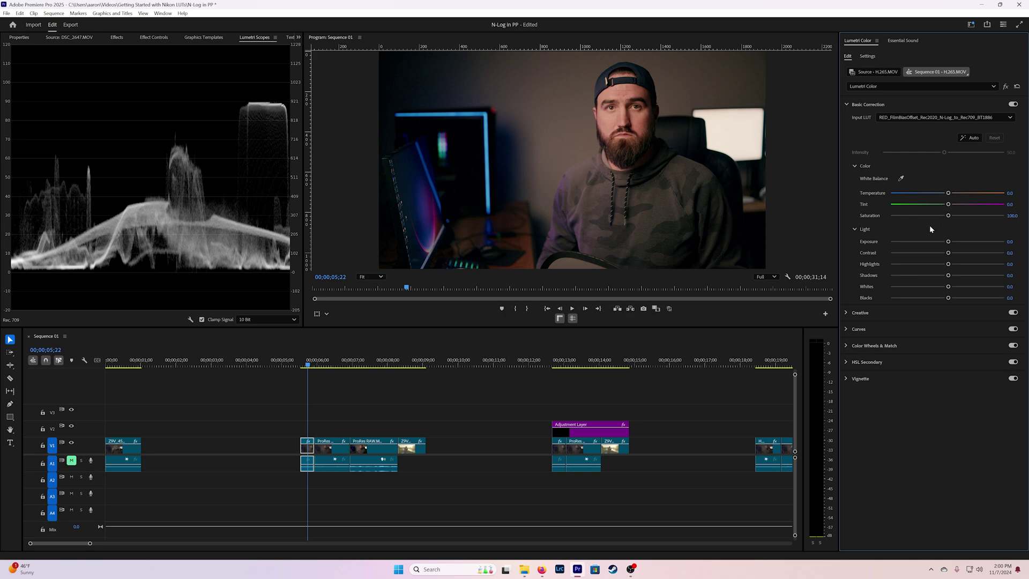
Step: Apply the N-Log_BT2020_to_REC709_BT1886_size_33 input LUT to the ProRes 422 clip
left_click(333, 362)
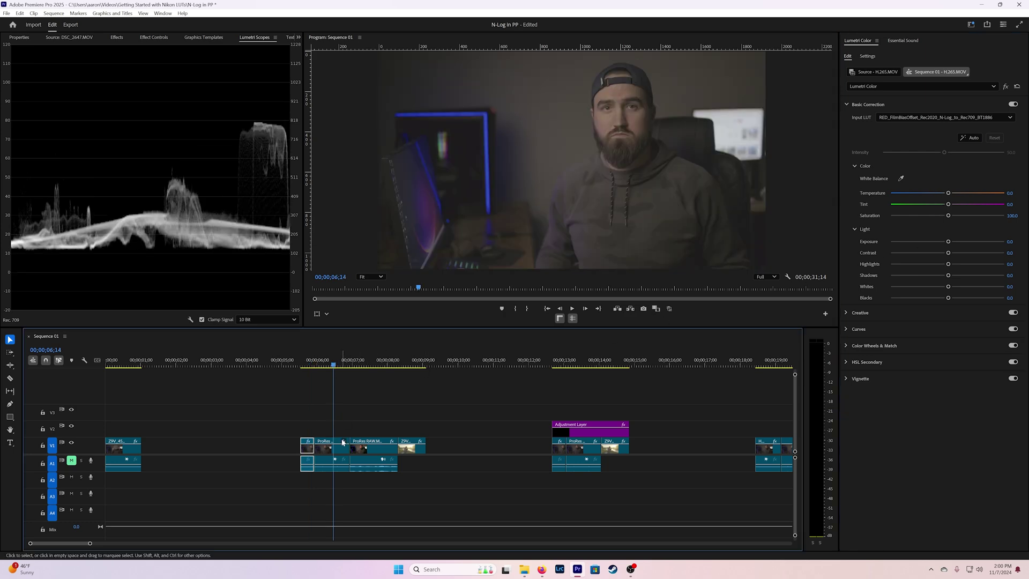
left_click(339, 447)
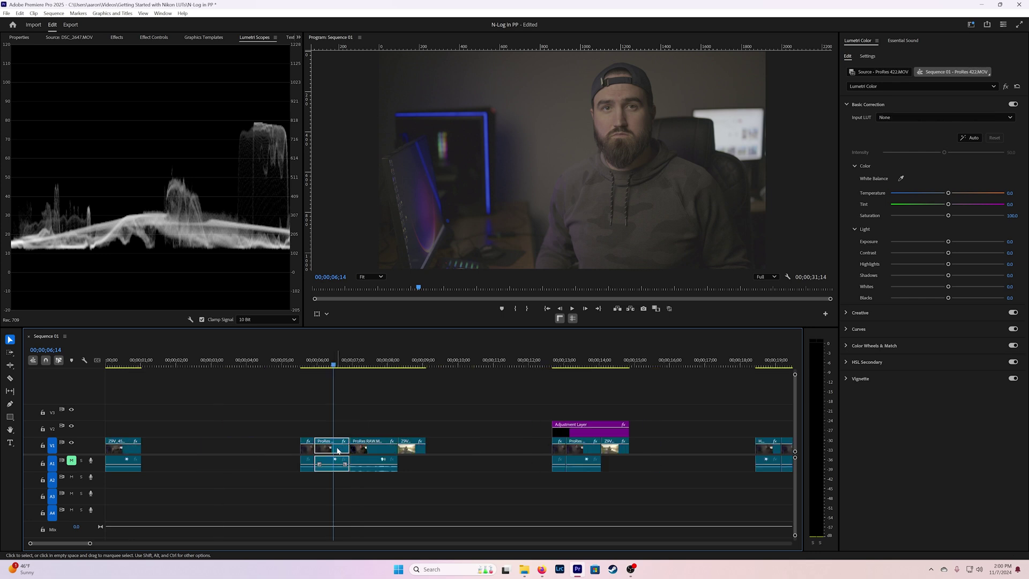
key("equal")
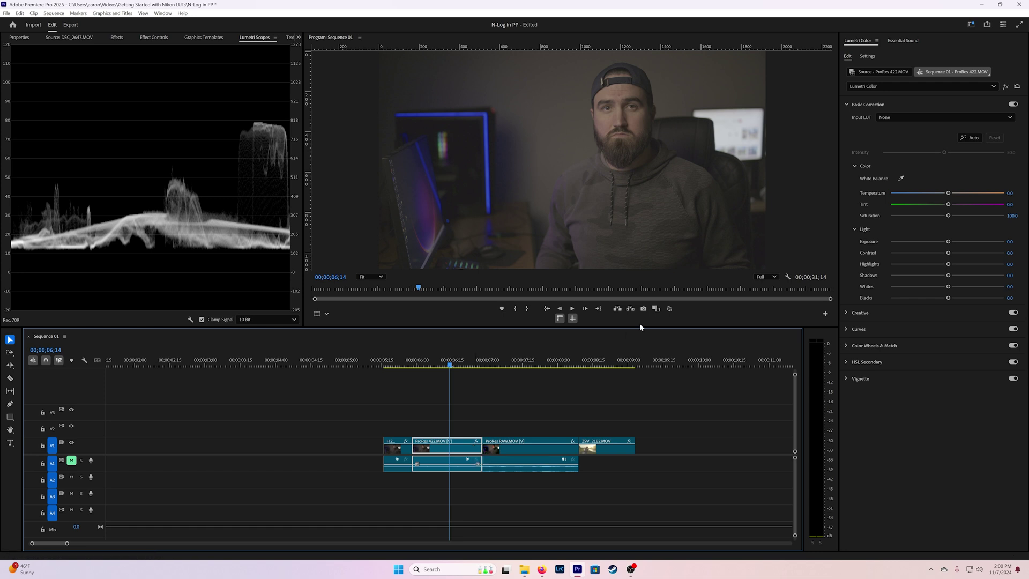
left_click(911, 118)
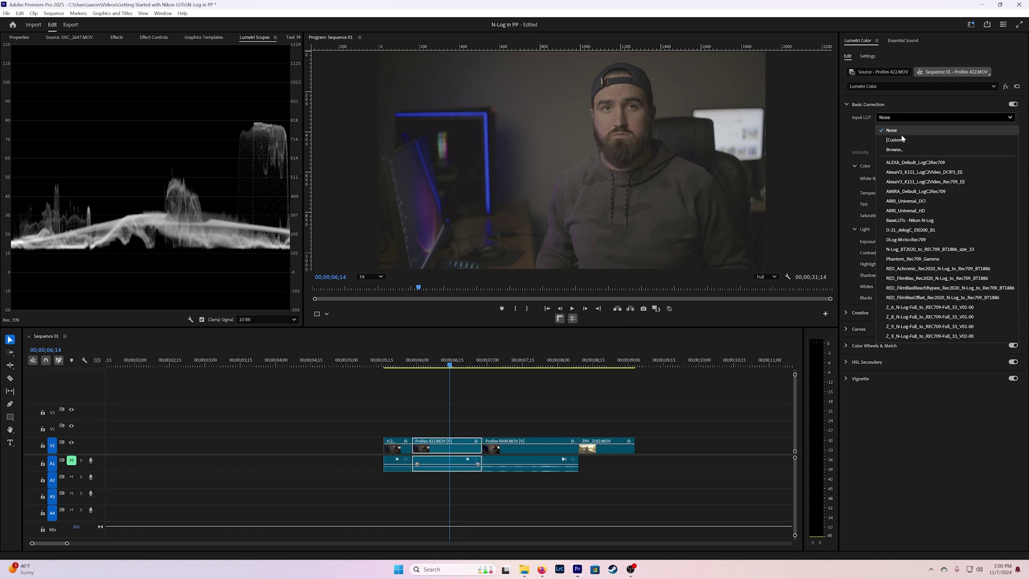
left_click(922, 250)
Step: Give the H.265 clip the same N-Log to Rec.709 LUT and scrub to compare
left_click(394, 363)
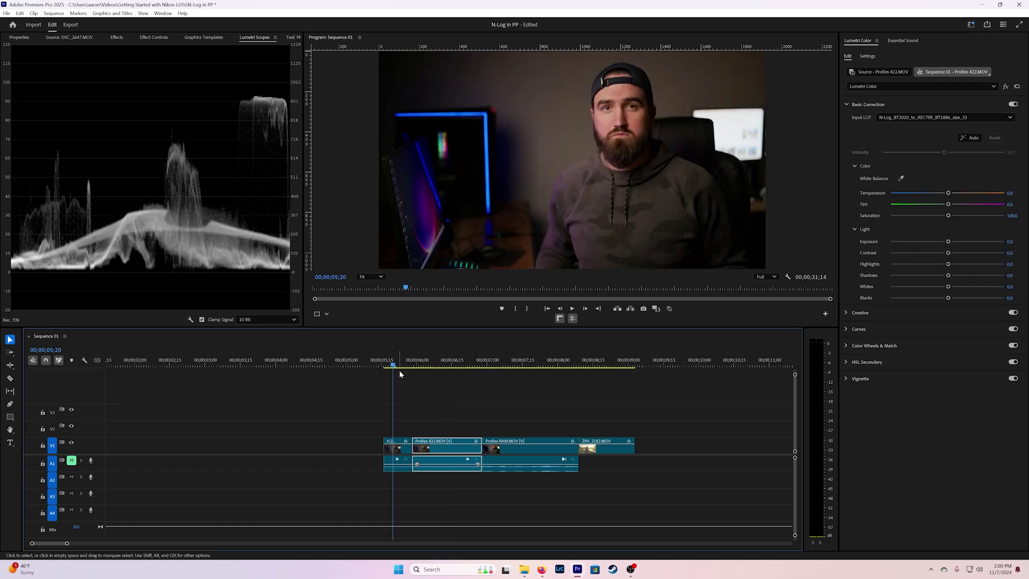
left_click(403, 449)
left_click(882, 118)
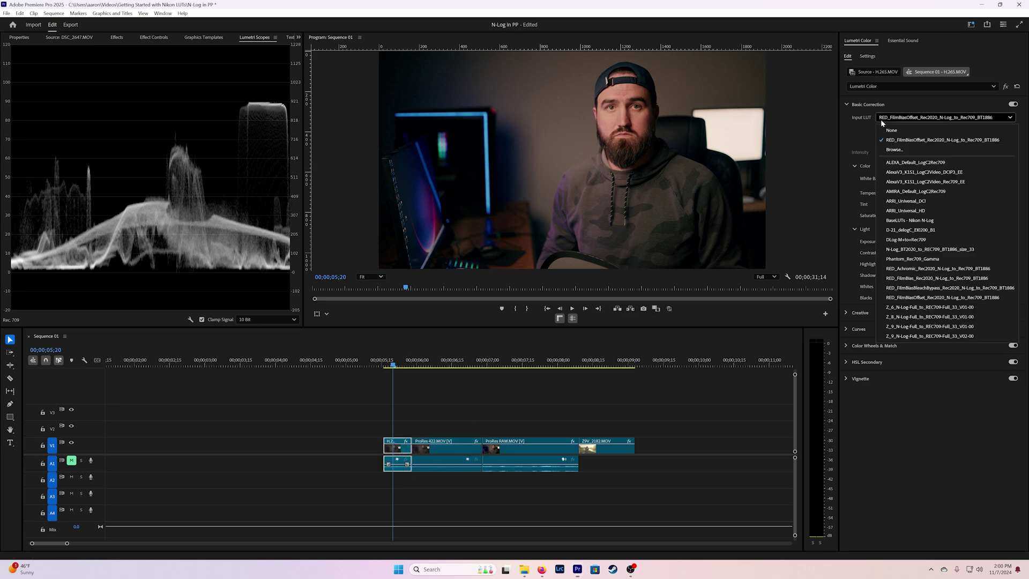
left_click(908, 250)
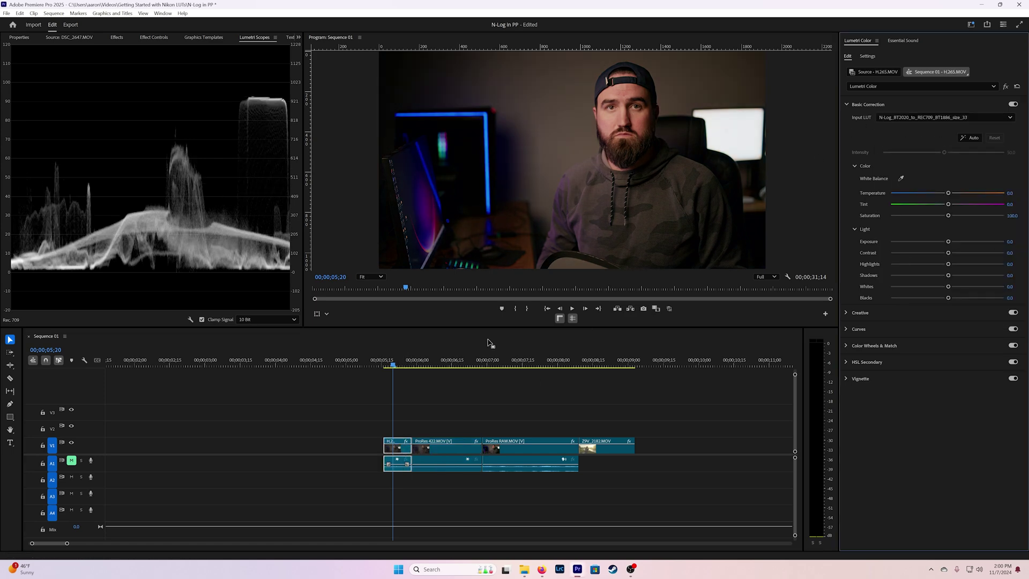
left_click(449, 362)
left_click_drag(409, 359, 444, 365)
Step: Test the ProRes 422 clip's exposure, reset it to 0.0, then select the ProRes RAW clip
left_click(443, 453)
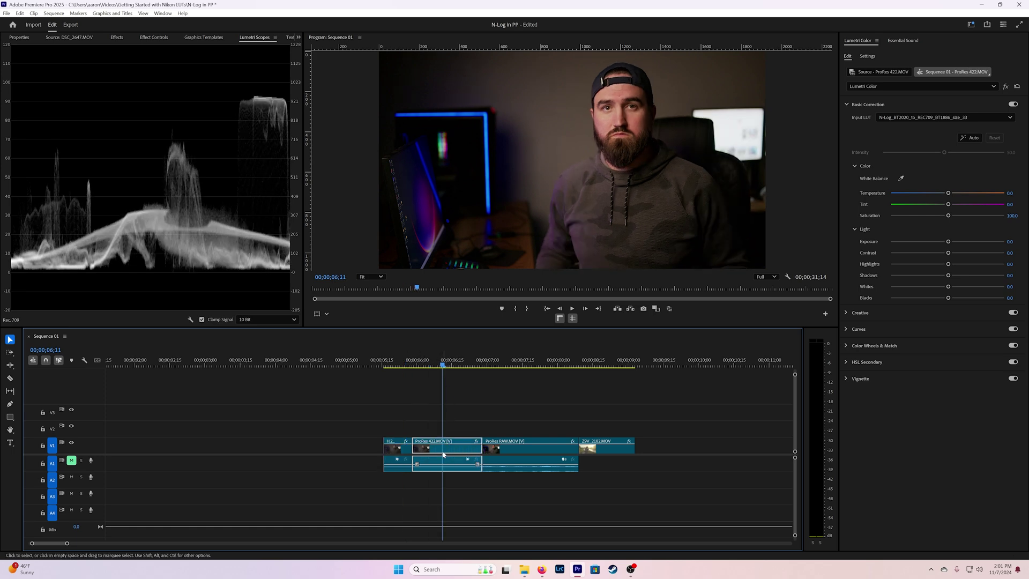
mouse_move(948, 241)
left_mouse_down()
mouse_move(916, 242)
mouse_move(969, 242)
mouse_move(921, 243)
mouse_move(956, 241)
left_mouse_up()
double_click(956, 242)
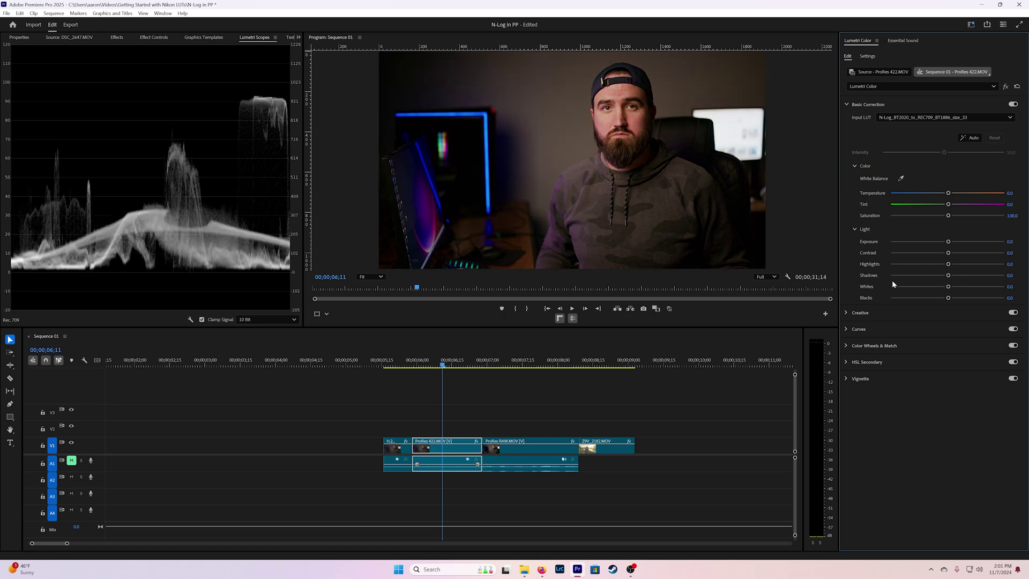
left_click(520, 362)
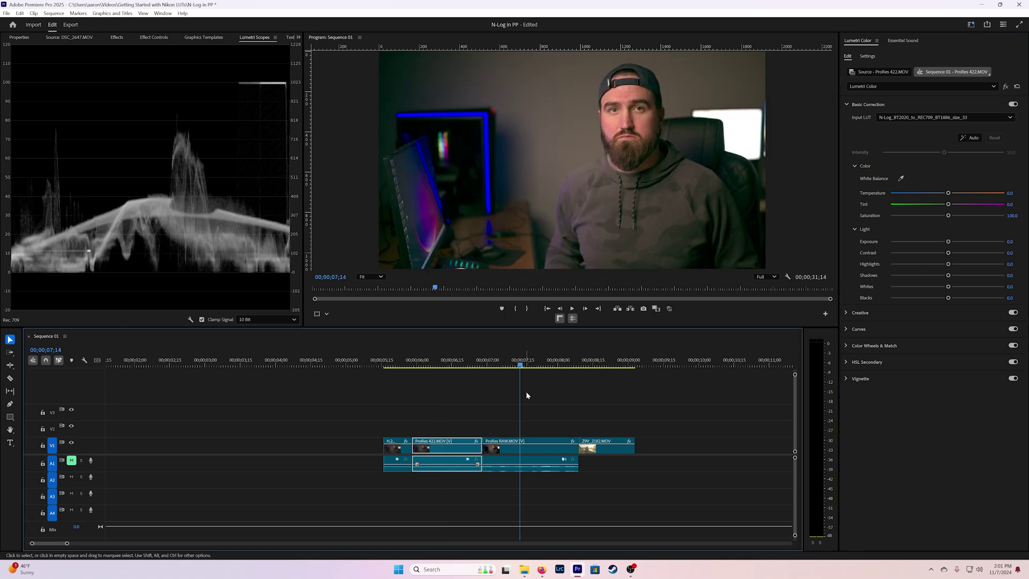
left_click(543, 442)
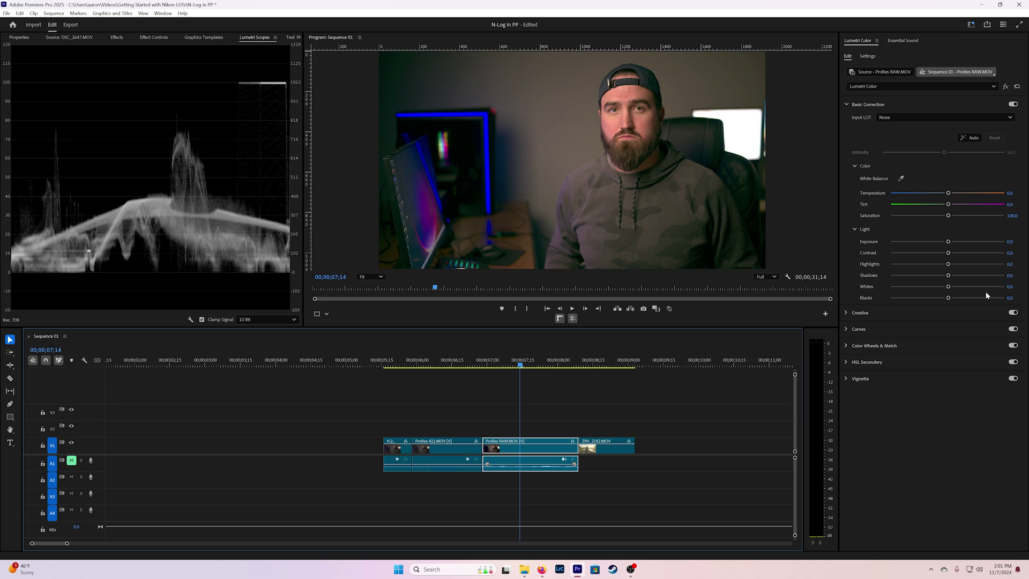
Step: Show the Project bin and check ProRes RAW.MOV's properties, confirming a Rec. 709 colour space
left_click(299, 37)
left_click(322, 53)
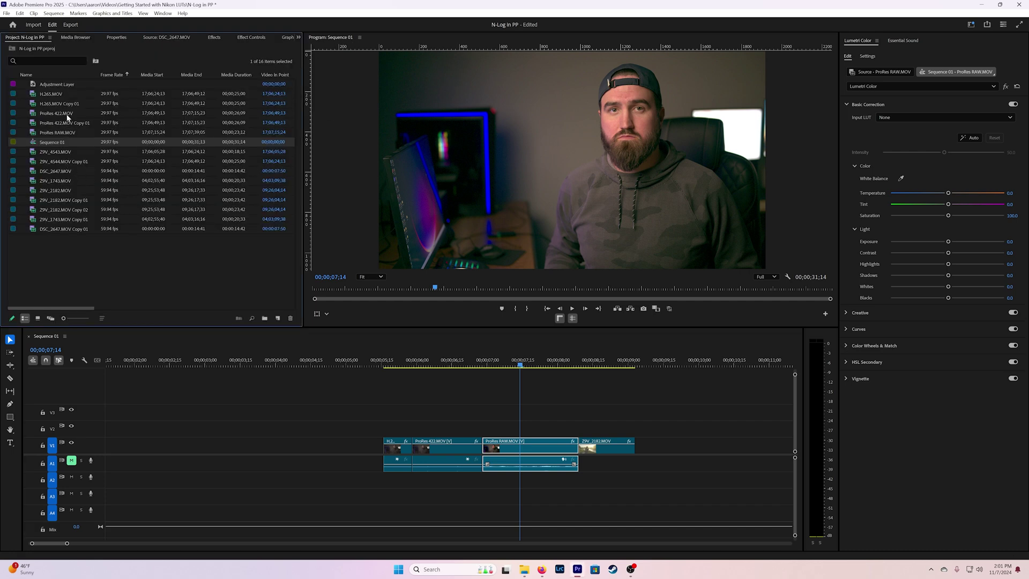
right_click(62, 134)
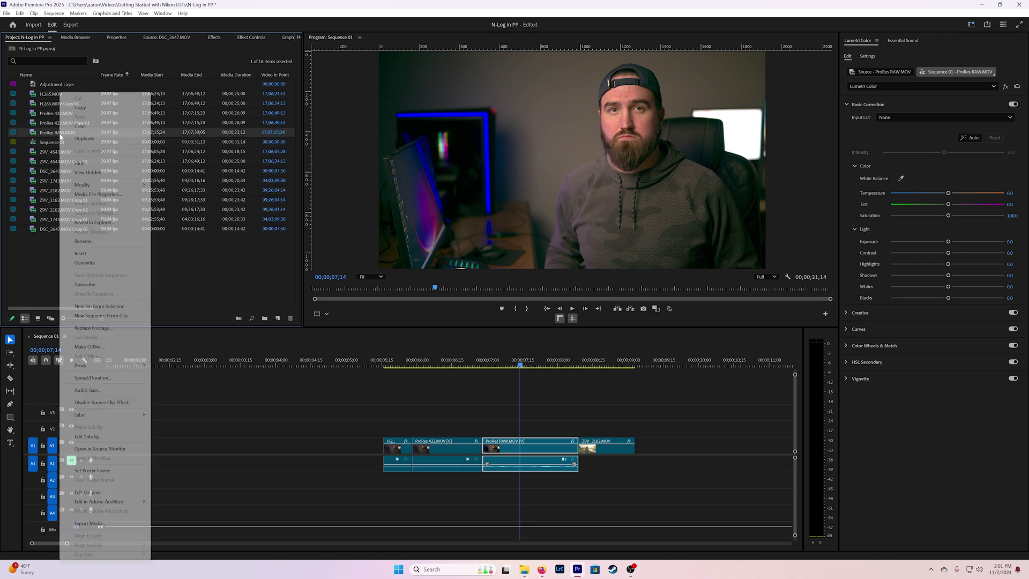
left_click(128, 195)
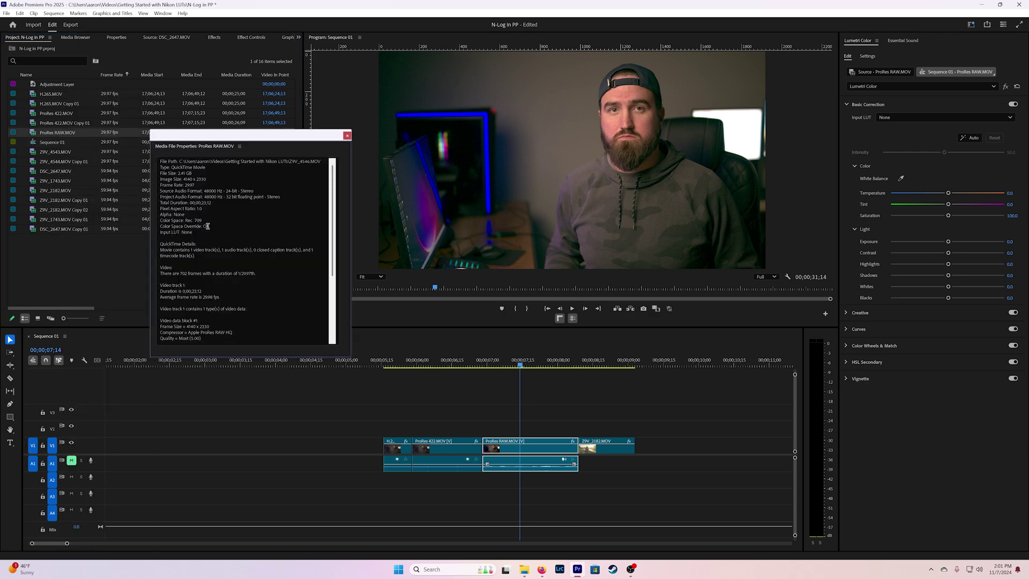
left_click_drag(192, 333, 224, 333)
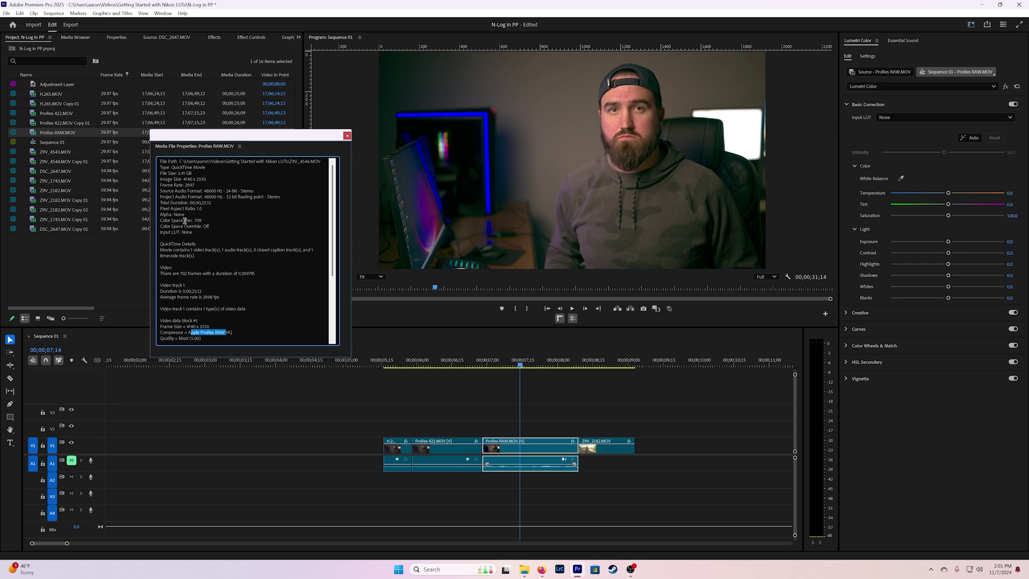
left_click_drag(185, 220, 203, 220)
left_click(346, 136)
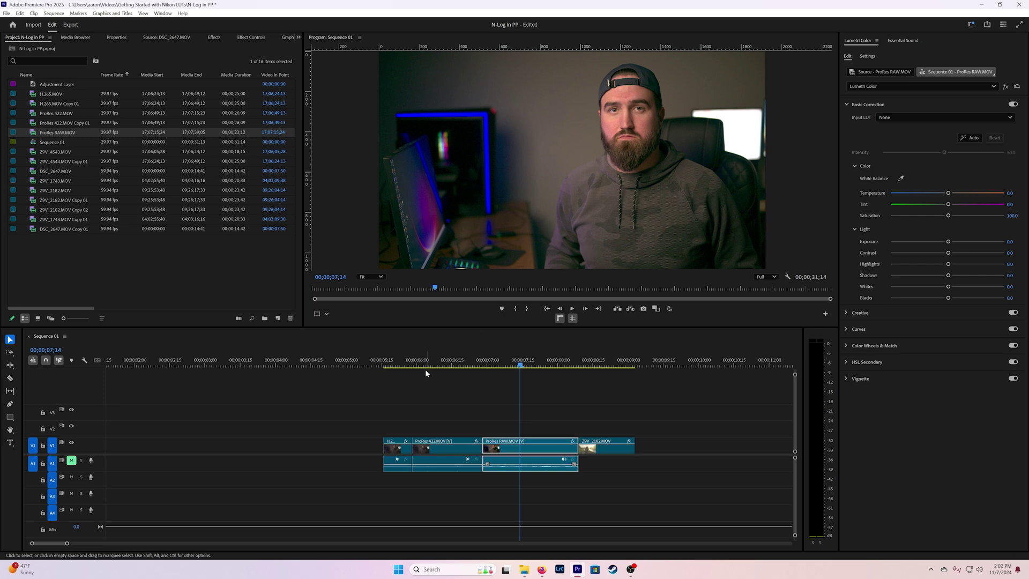
Step: Select the Z9V_2182 wedding clip, restore Lumetri Scopes, and scrub to 00;00;08;19
left_click(593, 362)
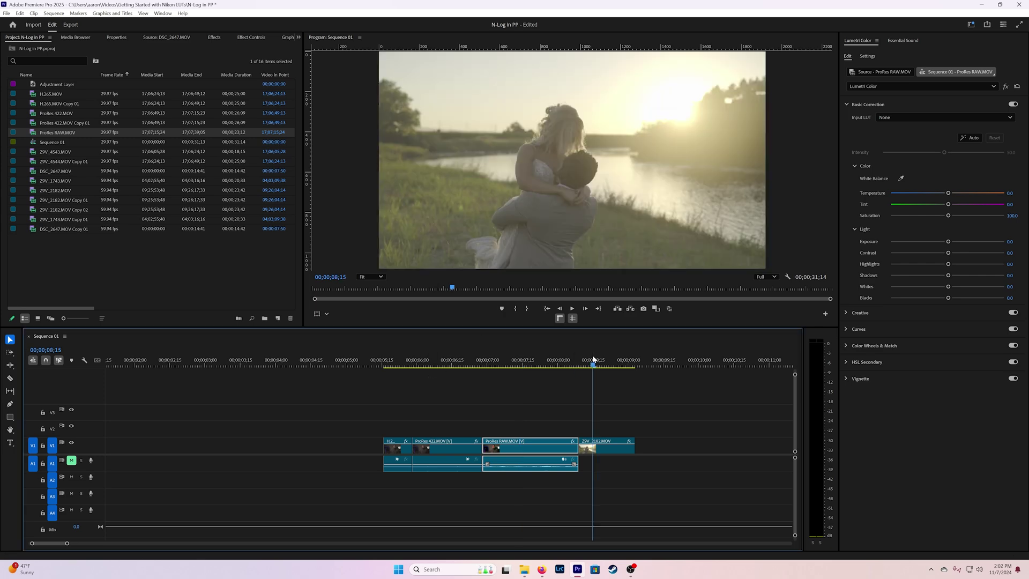
left_click(625, 448)
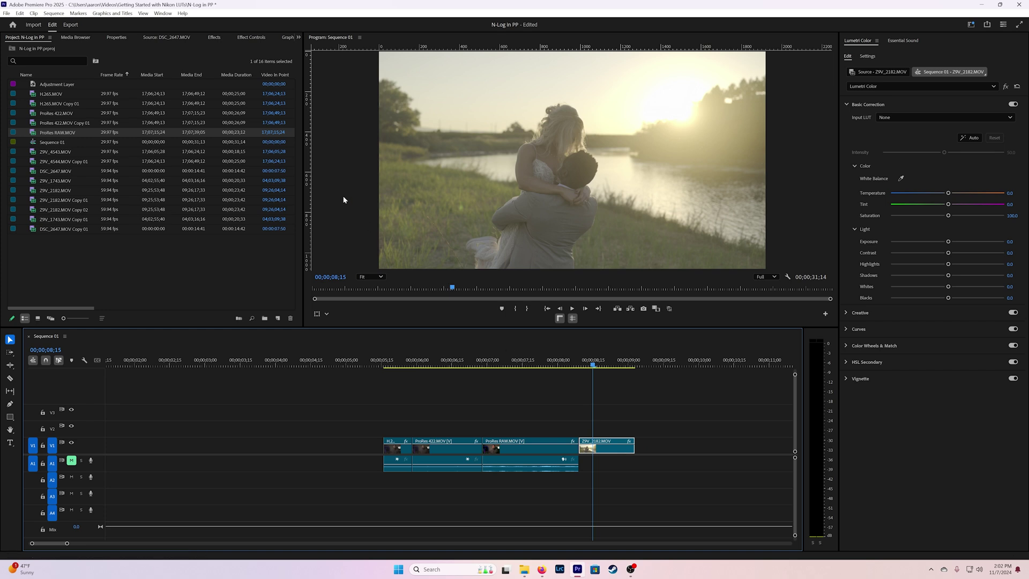
left_click(300, 37)
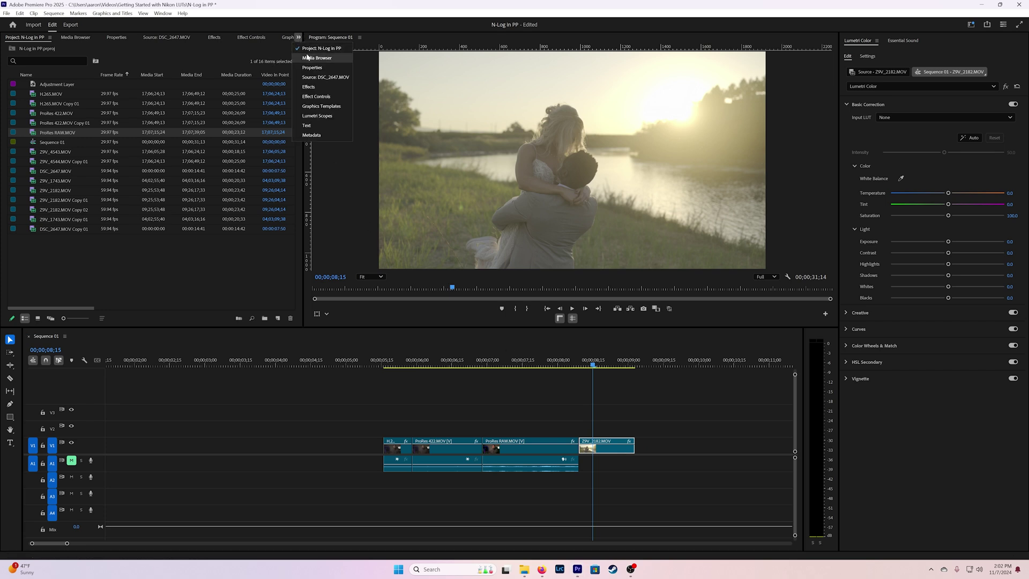
left_click(321, 116)
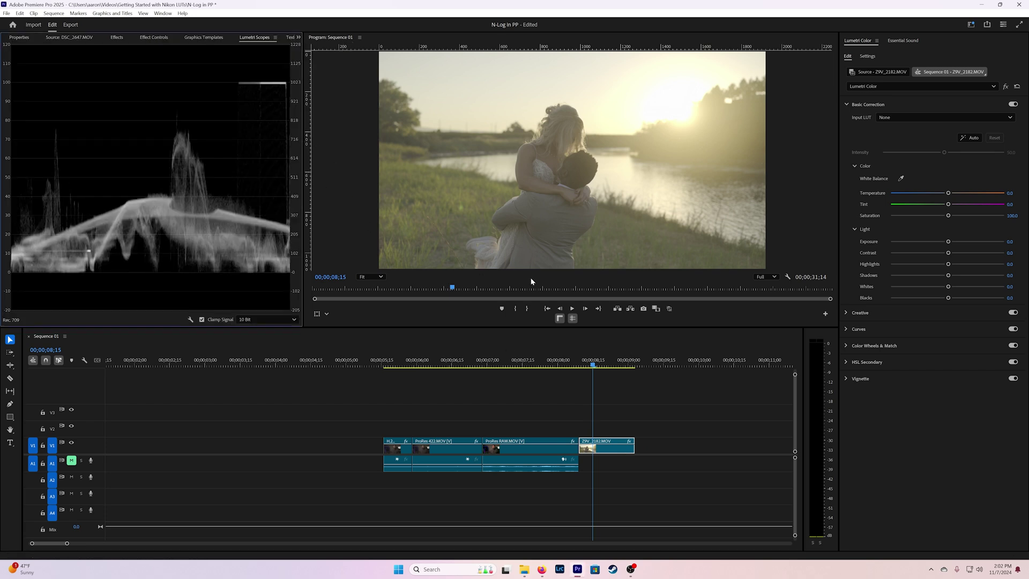
left_click_drag(592, 365, 601, 365)
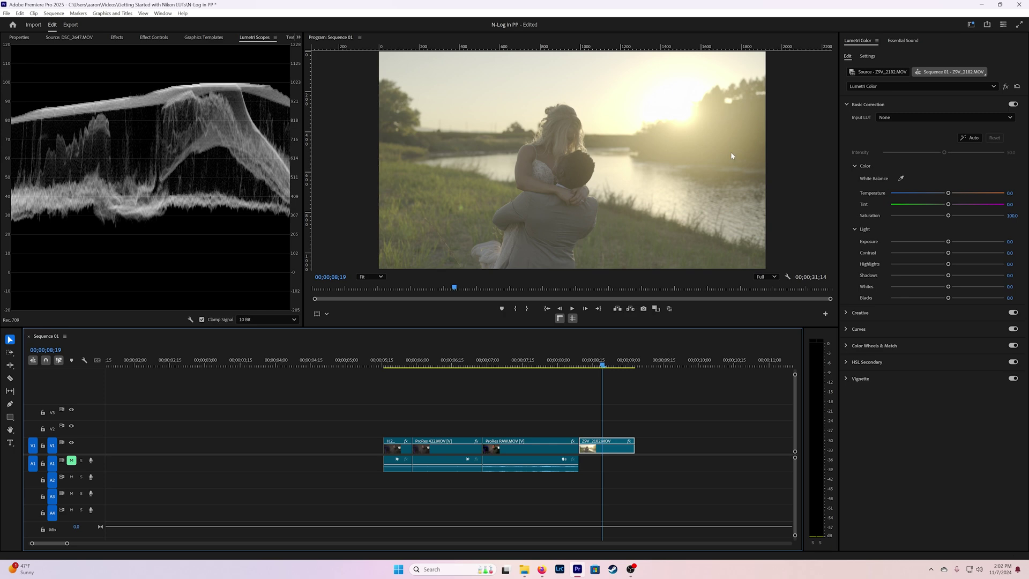
Step: Apply N-Log_BT2020_to_REC709_BT1886_size_33 to Z9V_2182 and lower its Exposure to -0.3
left_click(979, 117)
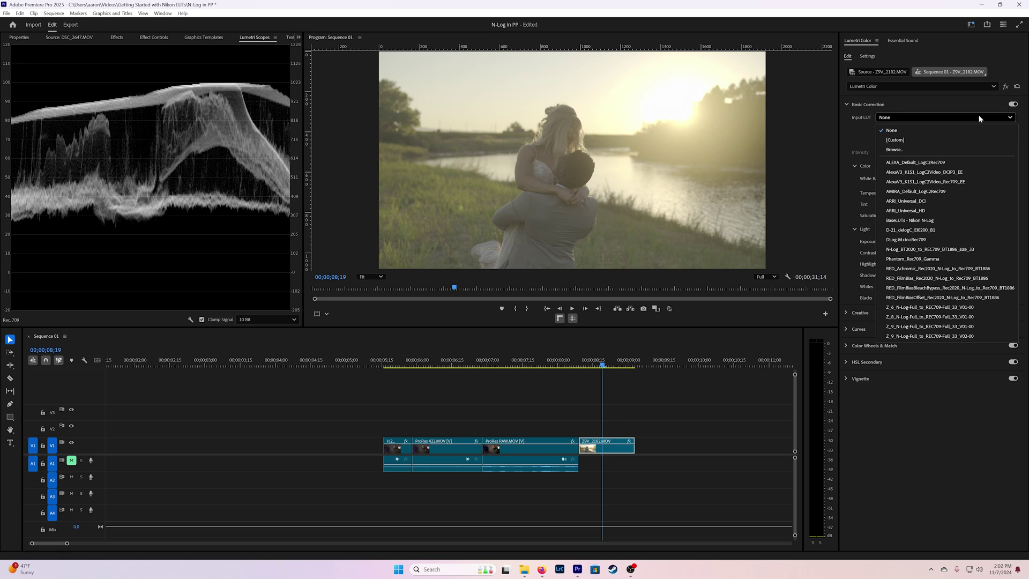
left_click(990, 249)
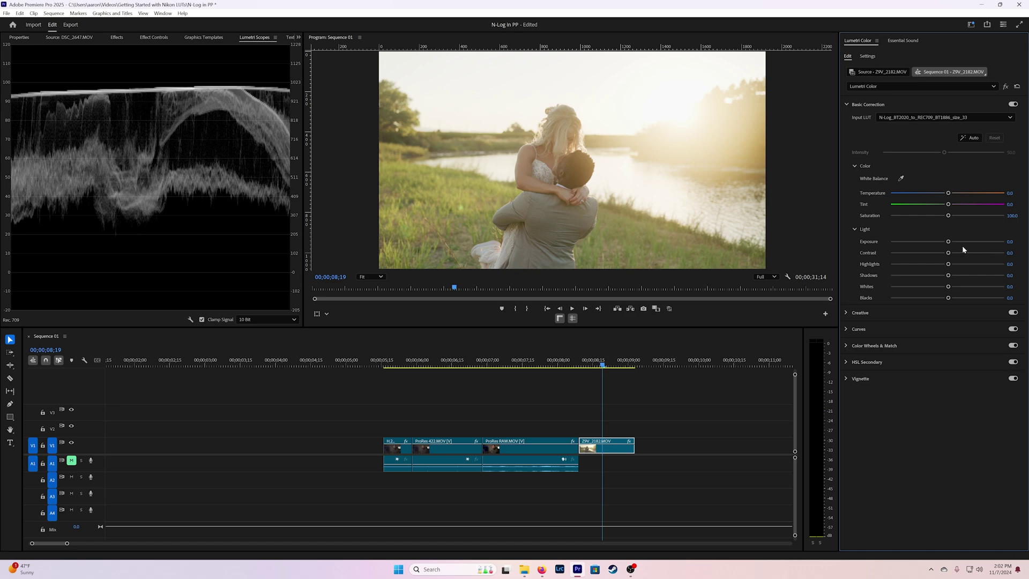
mouse_move(950, 244)
left_mouse_down()
mouse_move(935, 241)
mouse_move(946, 242)
left_mouse_up()
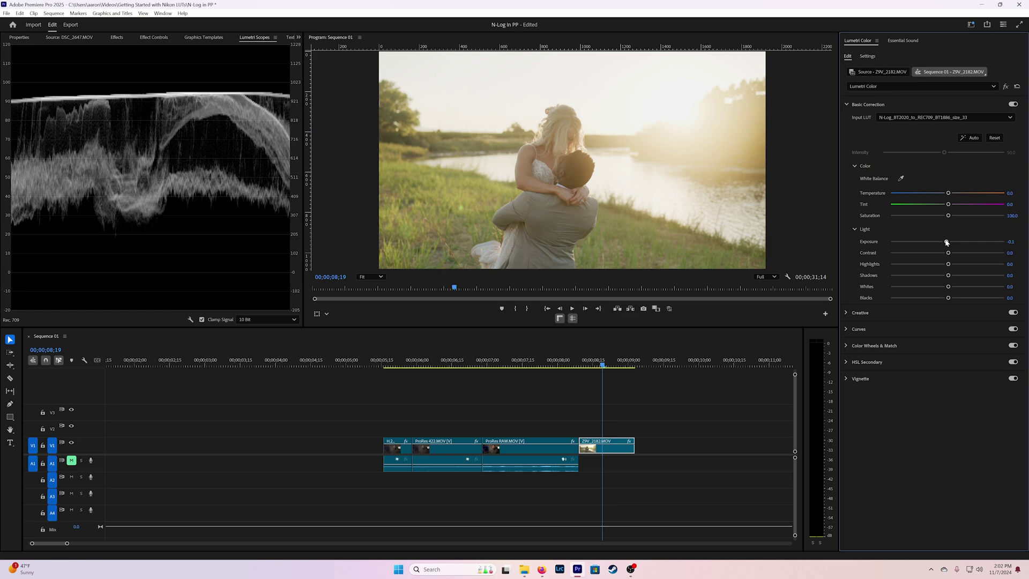
left_click_drag(947, 243, 942, 242)
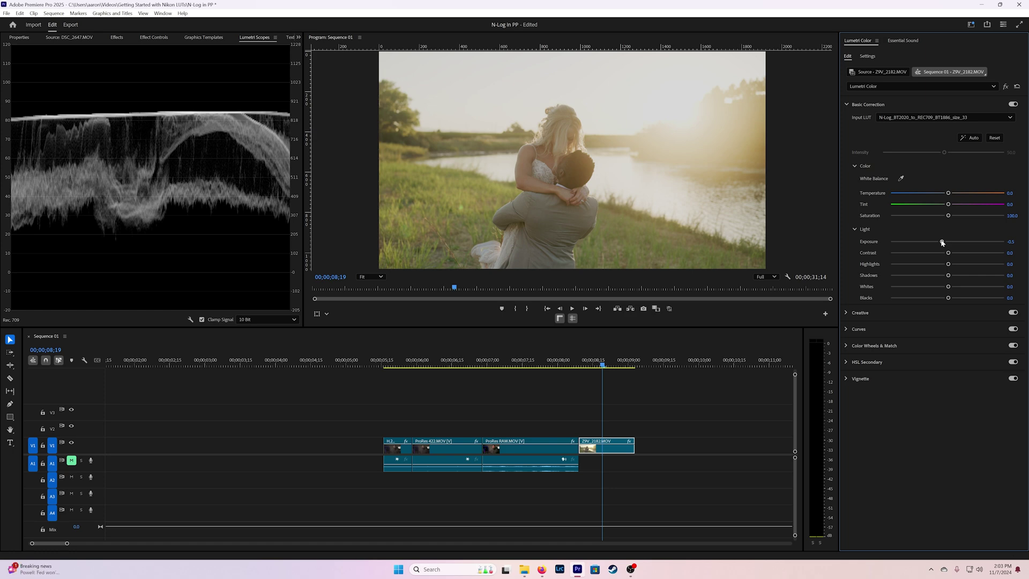
Step: Move to 12;27 and select the V2 Adjustment Layer to view its N-Log input LUT
scroll(579, 386, "down", 5)
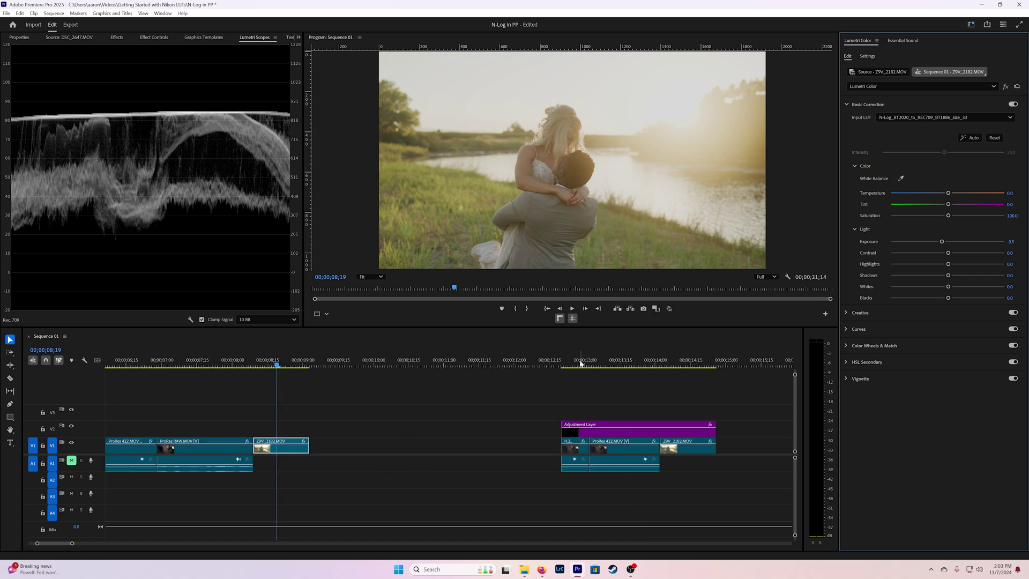
left_click(578, 362)
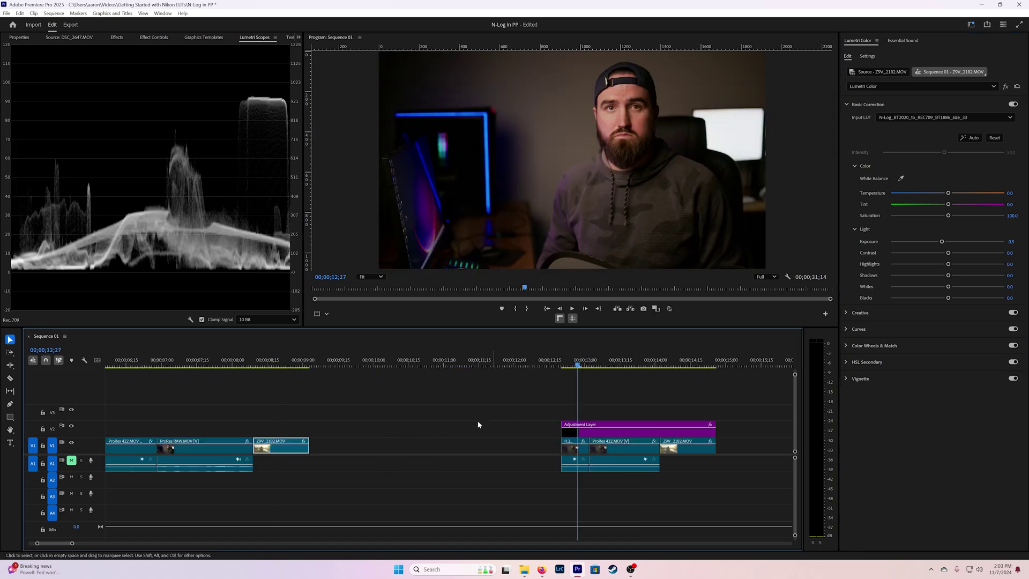
left_click(582, 433)
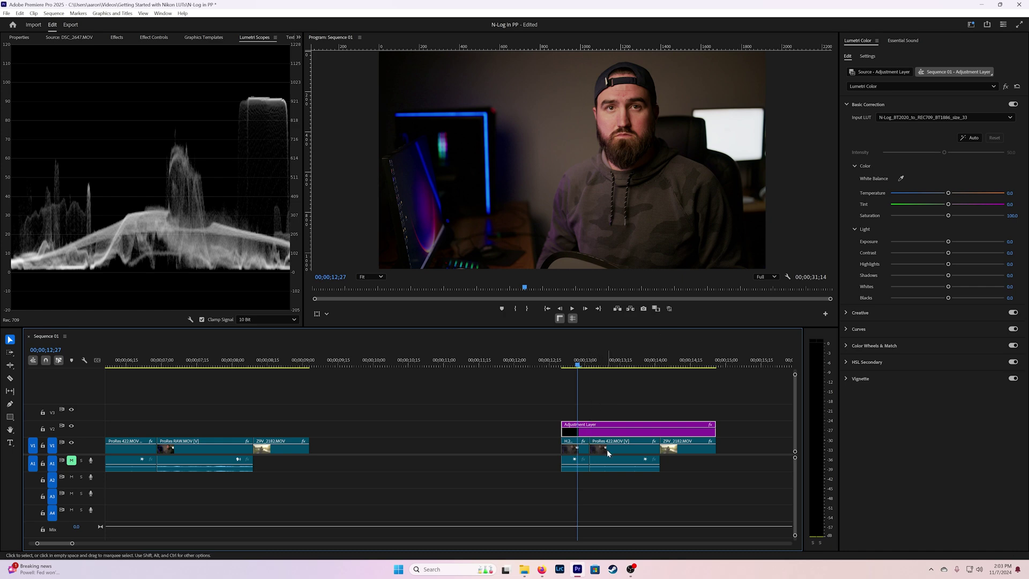
scroll(607, 449, "up", 2)
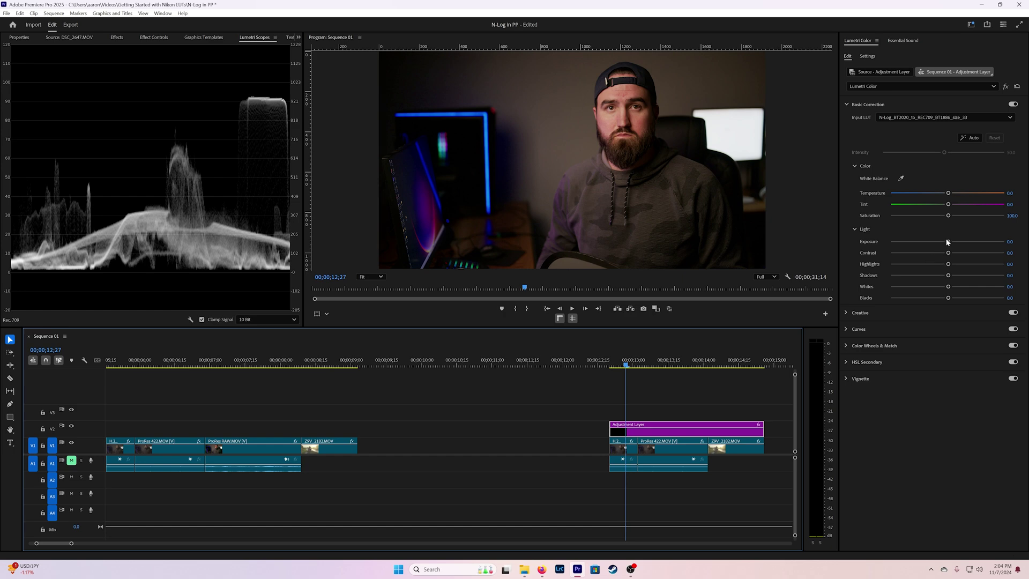
Step: Adjust exposure on the adjustment layer, the H.265 clip and the ProRes 422 clip
mouse_move(949, 241)
left_mouse_down()
mouse_move(930, 238)
mouse_move(962, 233)
mouse_move(948, 240)
left_mouse_up()
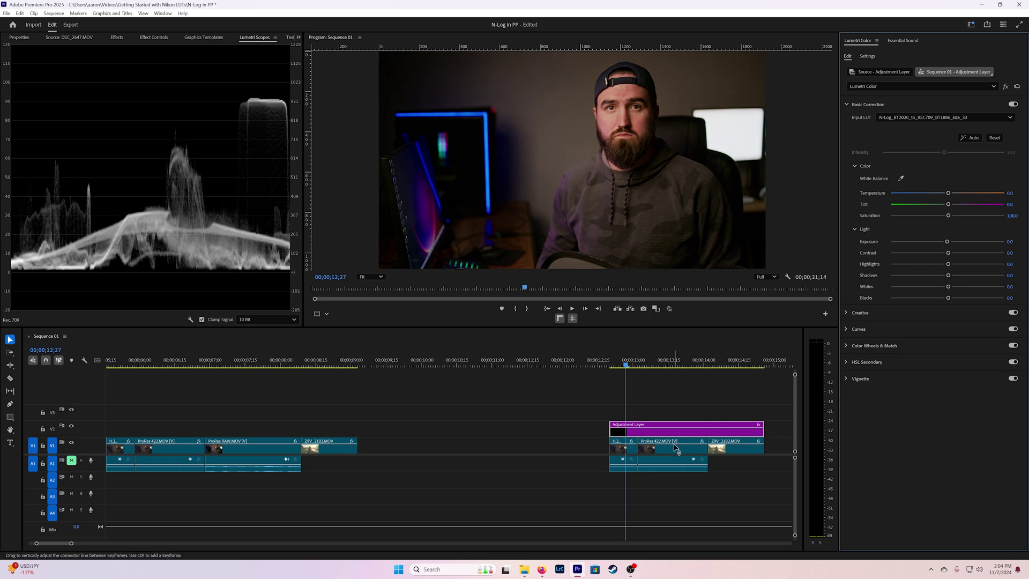
left_click(630, 447)
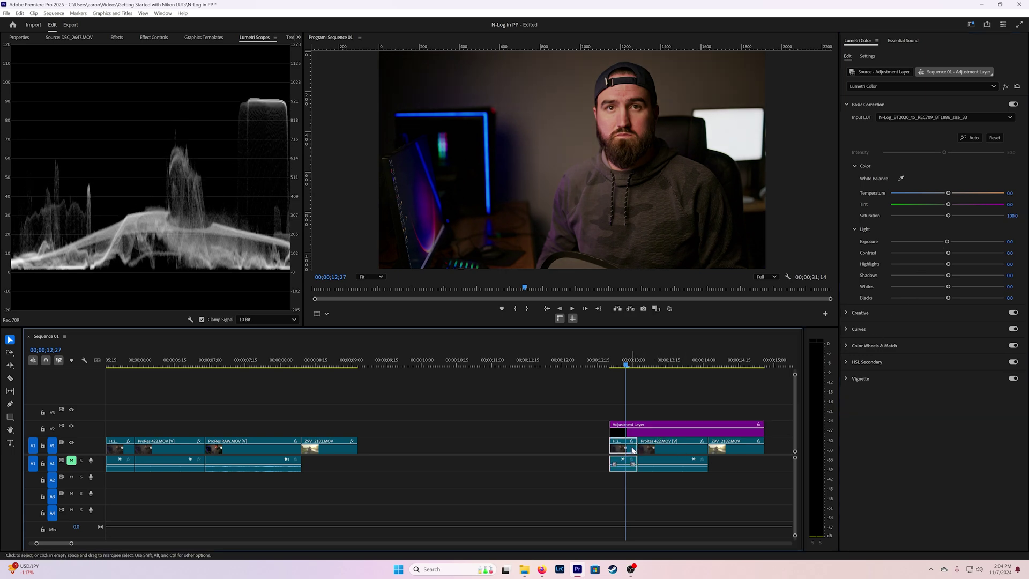
mouse_move(945, 242)
left_mouse_down()
mouse_move(928, 239)
mouse_move(963, 241)
mouse_move(937, 240)
left_mouse_up()
left_click(684, 365)
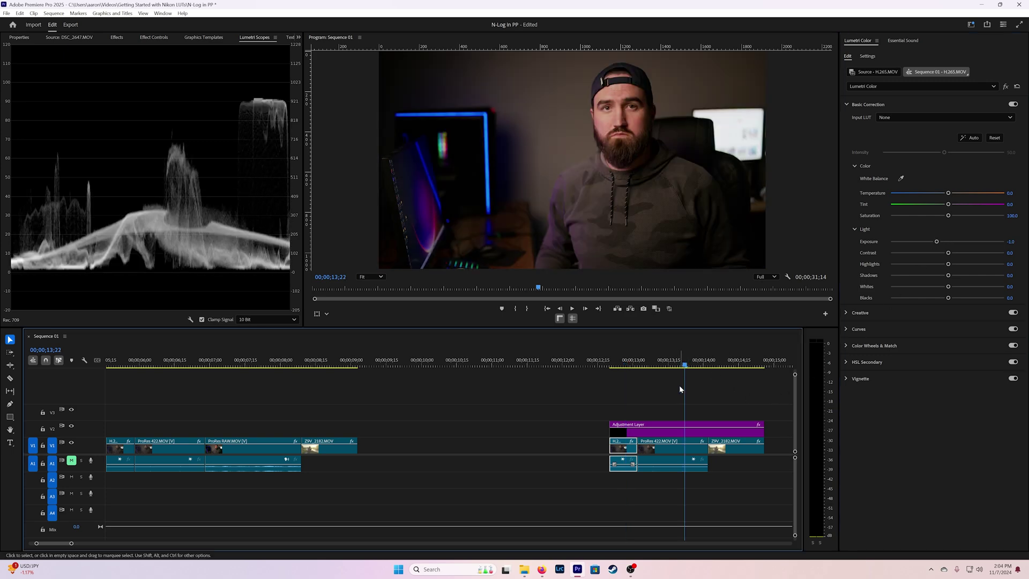
left_click(692, 435)
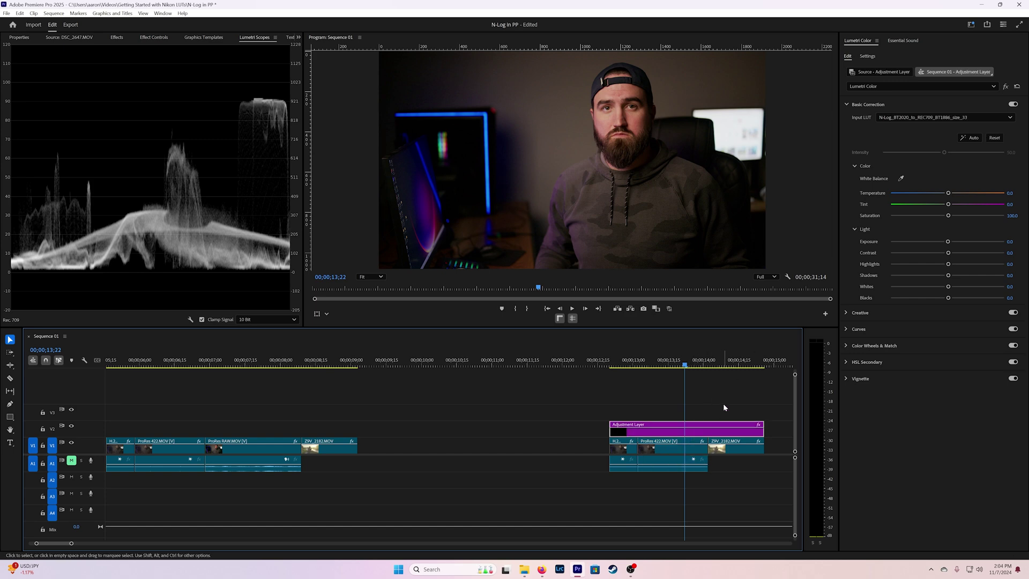
left_click(683, 446)
mouse_move(948, 241)
left_mouse_down()
mouse_move(933, 241)
mouse_move(950, 242)
left_mouse_up()
Step: Lower the Z9V_2182.MOV wedding clip's exposure to -1.0, then settle it at -0.9
left_click(732, 364)
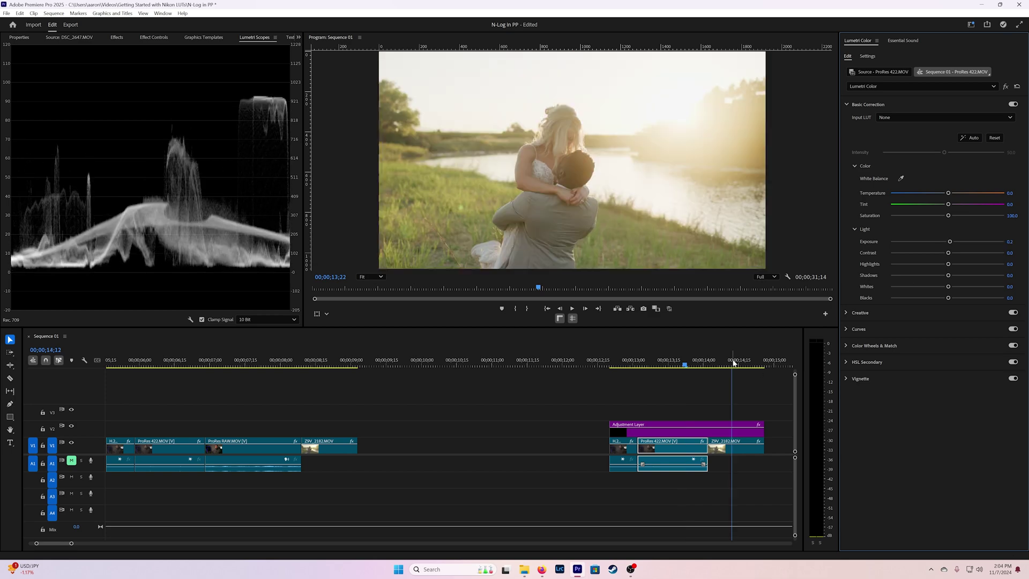
left_click(745, 452)
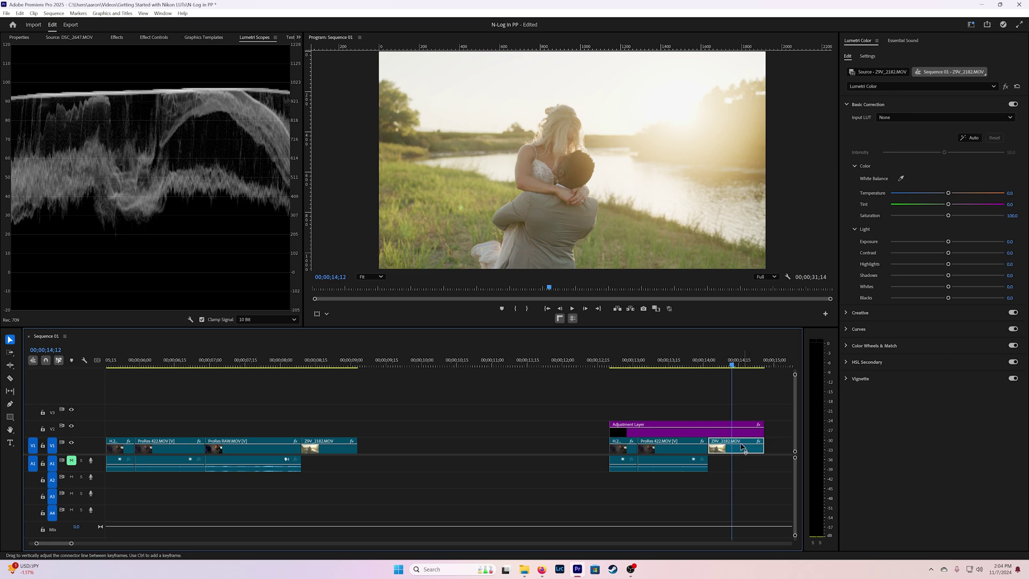
left_click(705, 429)
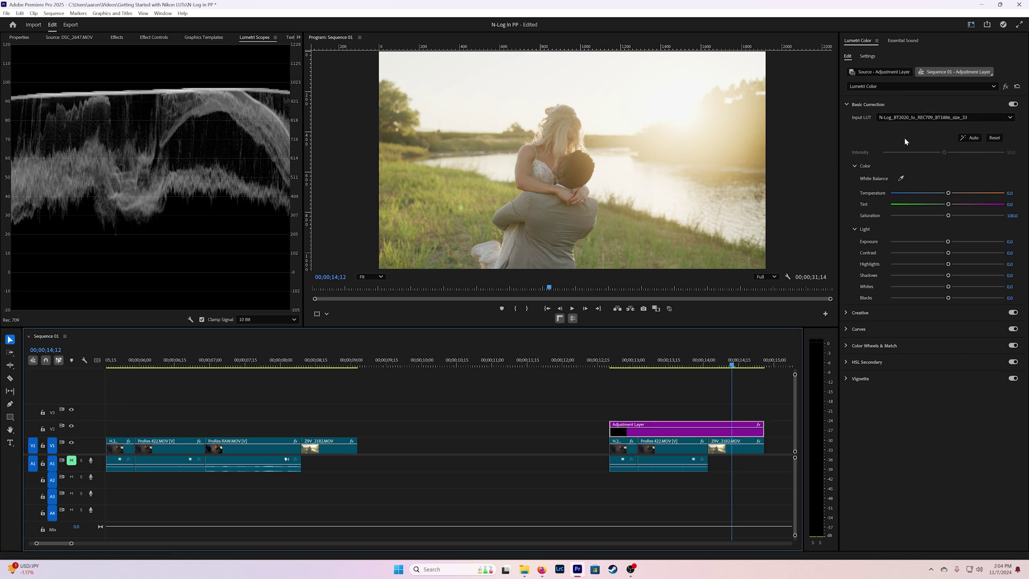
left_click(740, 447)
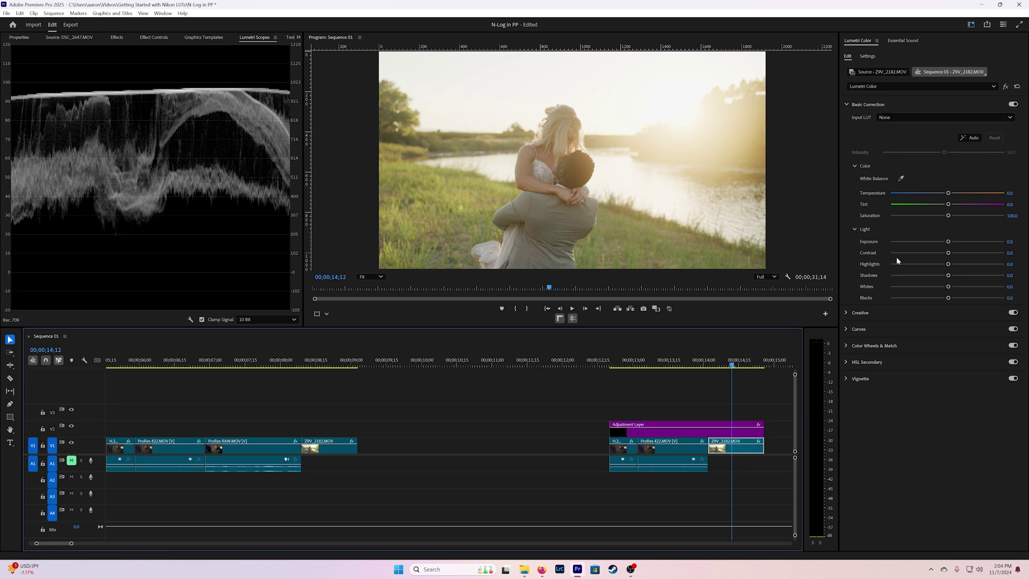
left_click_drag(946, 246, 937, 245)
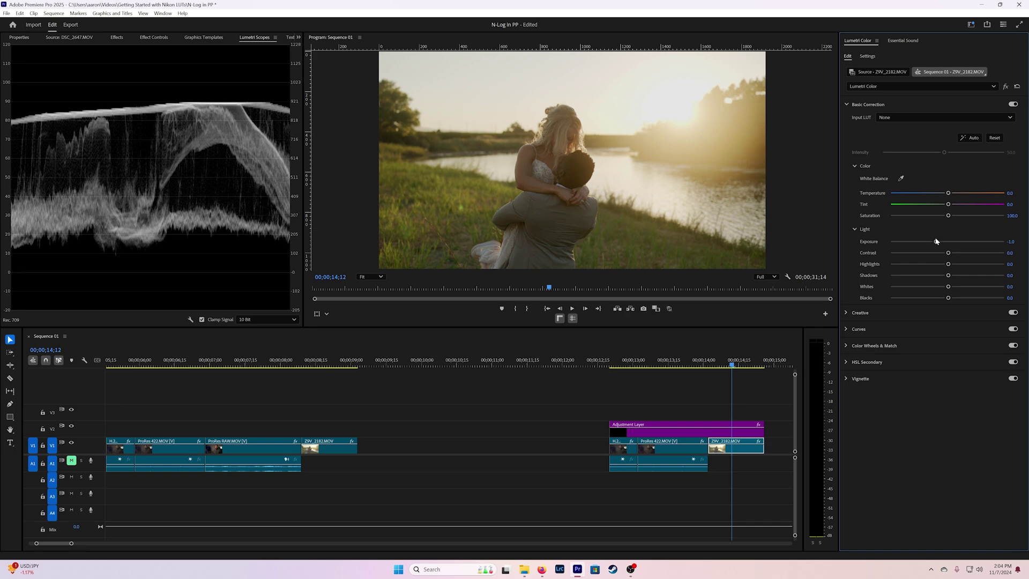
left_click_drag(937, 243, 938, 244)
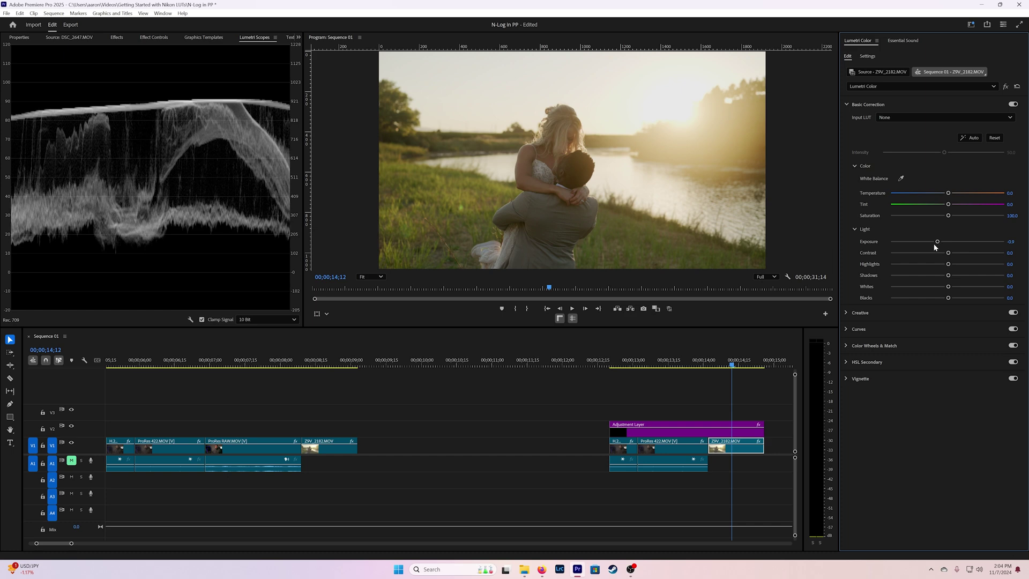
scroll(659, 516, "right", 5)
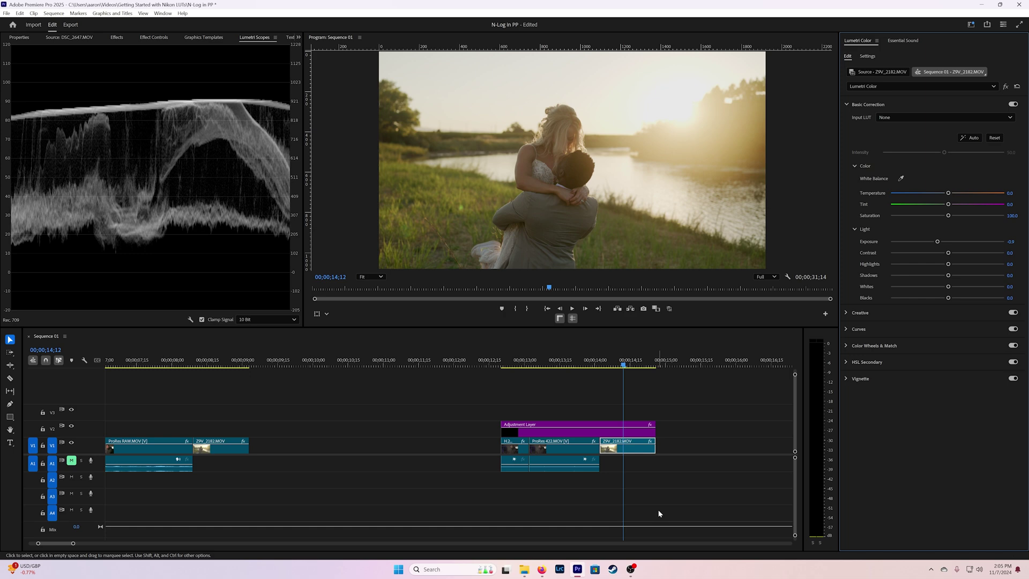
scroll(659, 514, "right", 10)
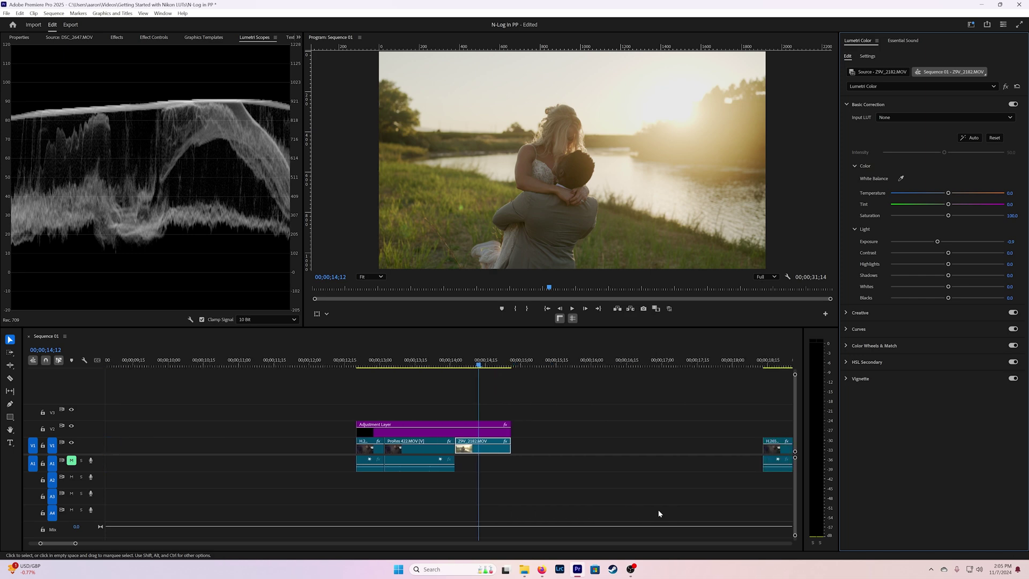
Step: Select the H.265 clip at 18;17, expand Lumetri Preferences and Project, and enable Override Media Color Space
left_click(544, 365)
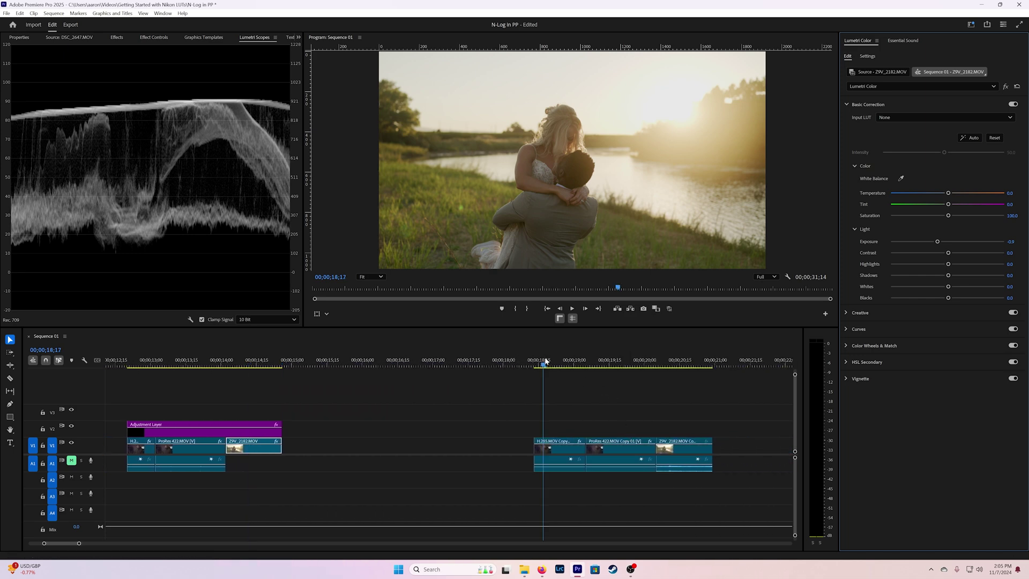
scroll(517, 461, "right", 1)
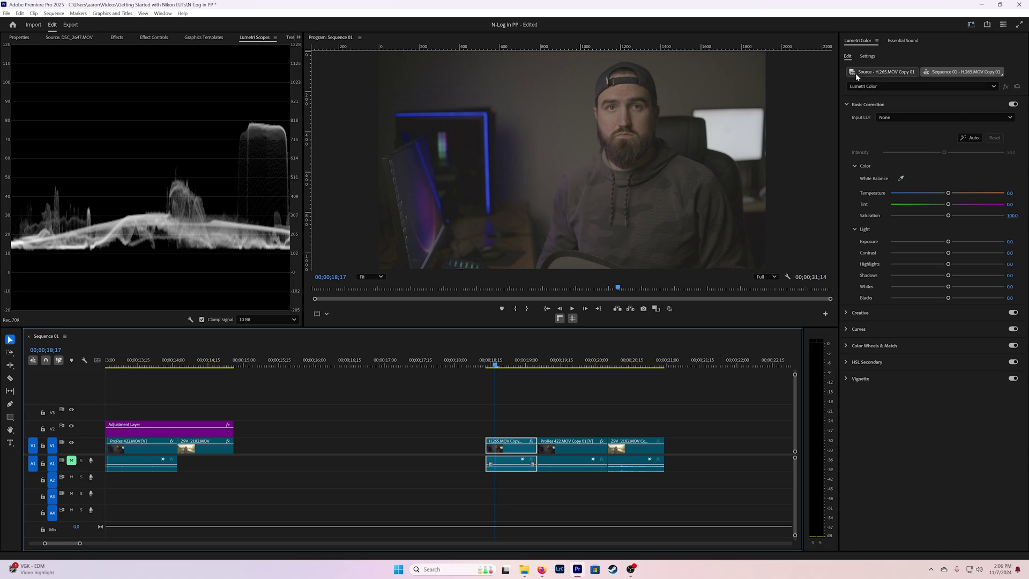
left_click(867, 56)
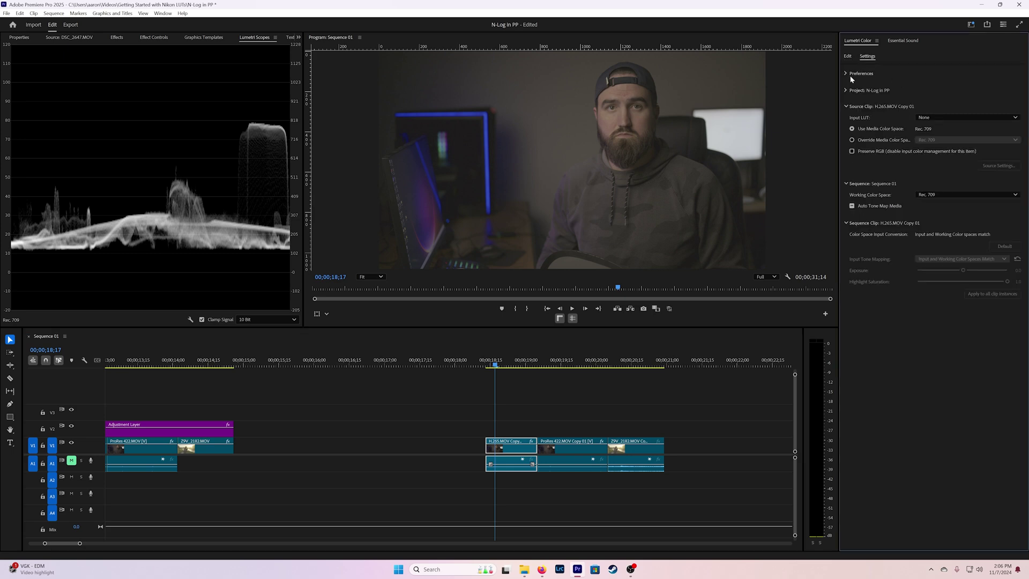
left_click(847, 74)
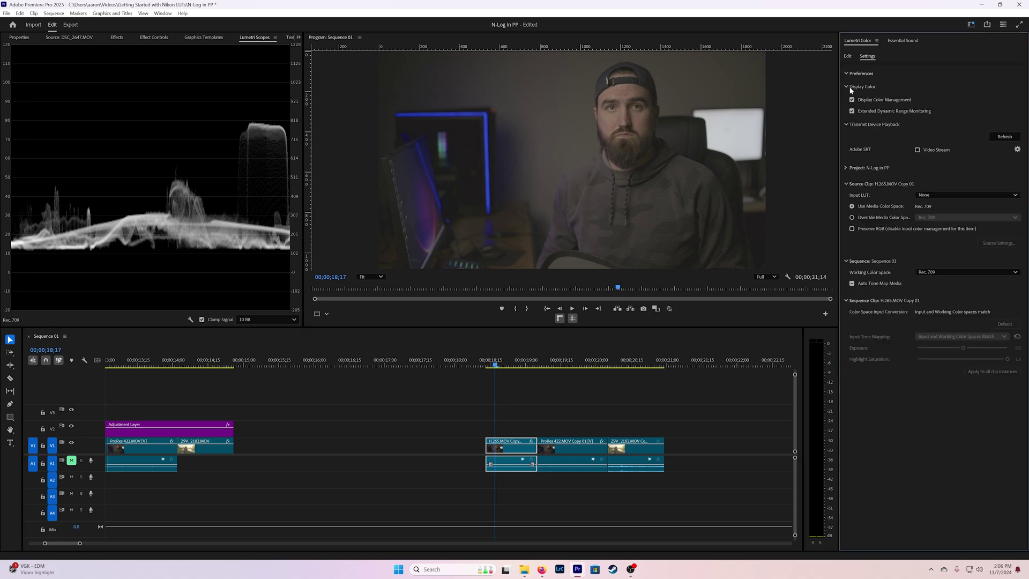
left_click(848, 167)
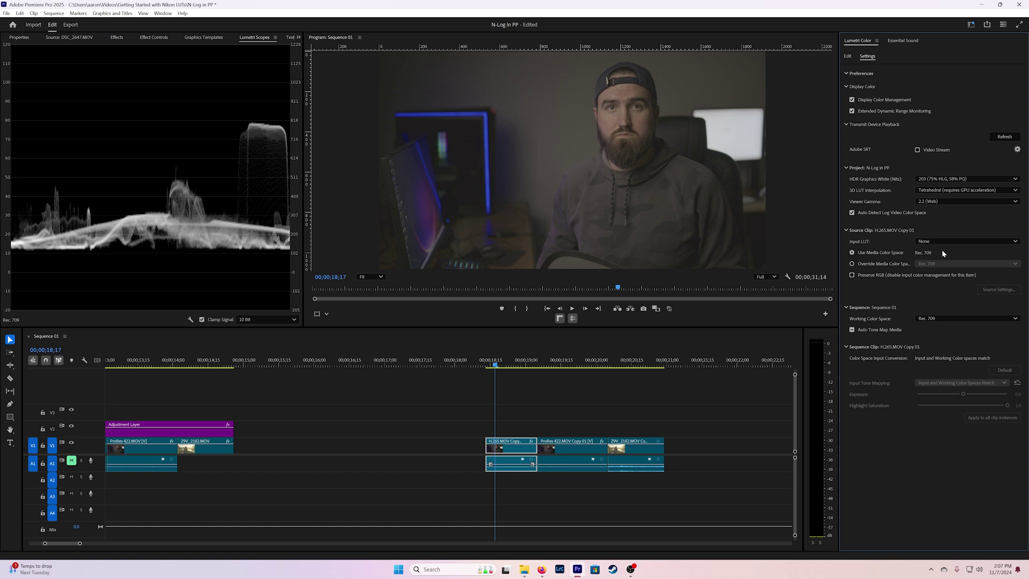
left_click(884, 265)
Step: Choose Nikon N-Log/Rec2020 as the H.265 clip's overridden media color space
left_click(965, 264)
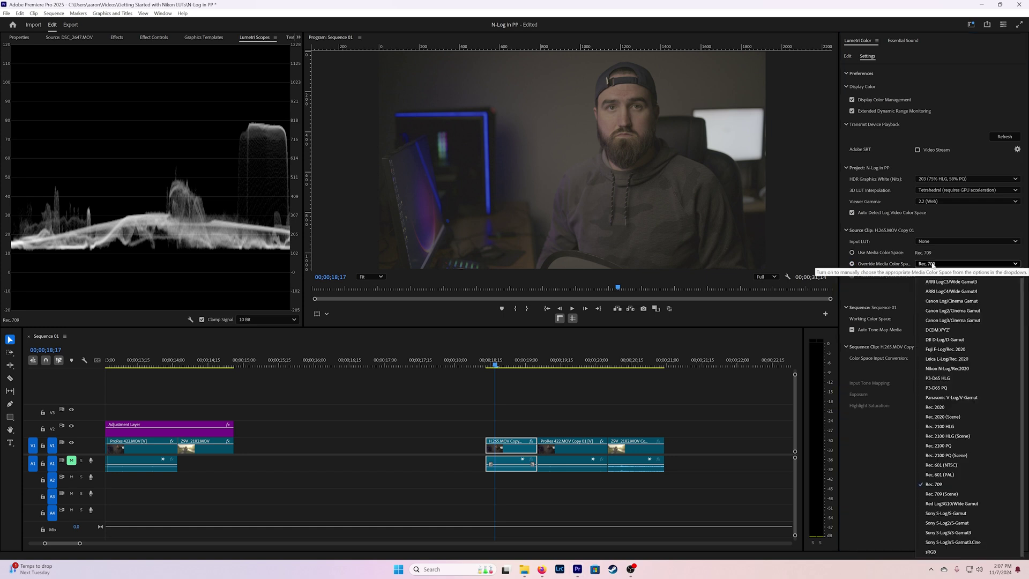
left_click(947, 369)
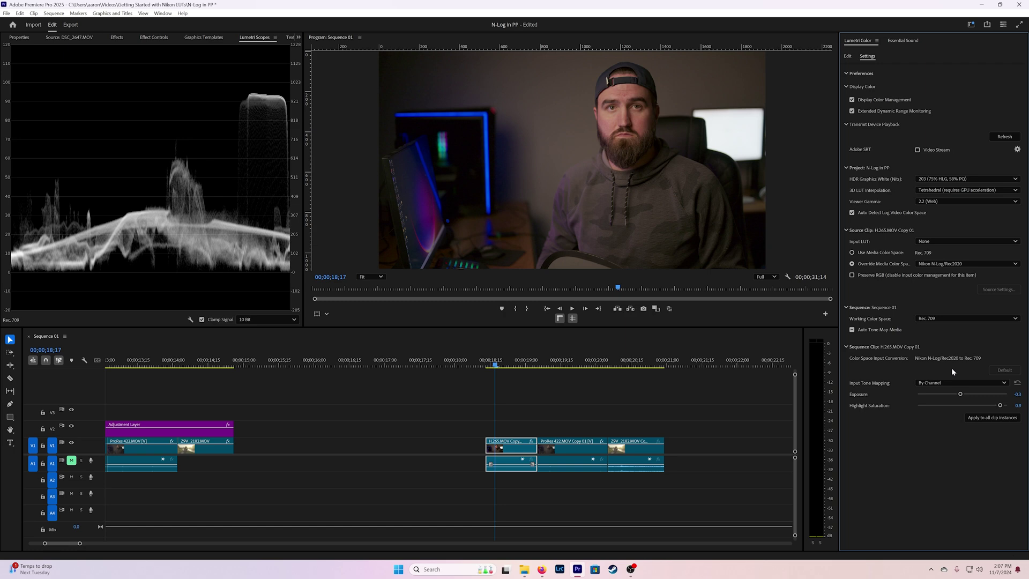
left_click(849, 57)
mouse_move(947, 243)
left_mouse_down()
mouse_move(928, 244)
mouse_move(965, 242)
mouse_move(926, 242)
mouse_move(965, 244)
mouse_move(926, 241)
mouse_move(962, 242)
mouse_move(939, 242)
mouse_move(949, 241)
left_mouse_up()
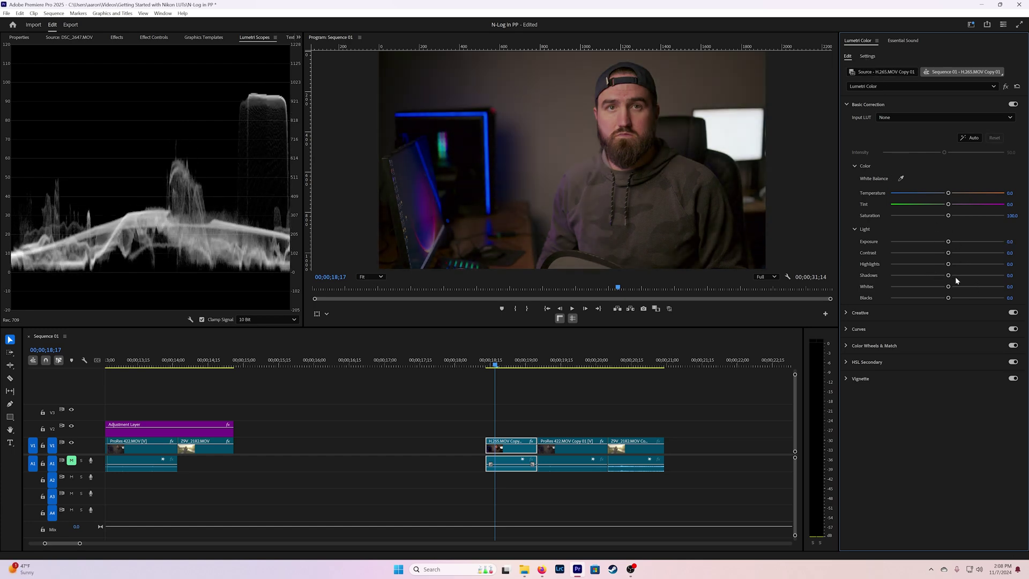
left_click(867, 56)
mouse_move(960, 393)
left_mouse_down()
mouse_move(948, 395)
mouse_move(969, 396)
mouse_move(951, 395)
left_mouse_up()
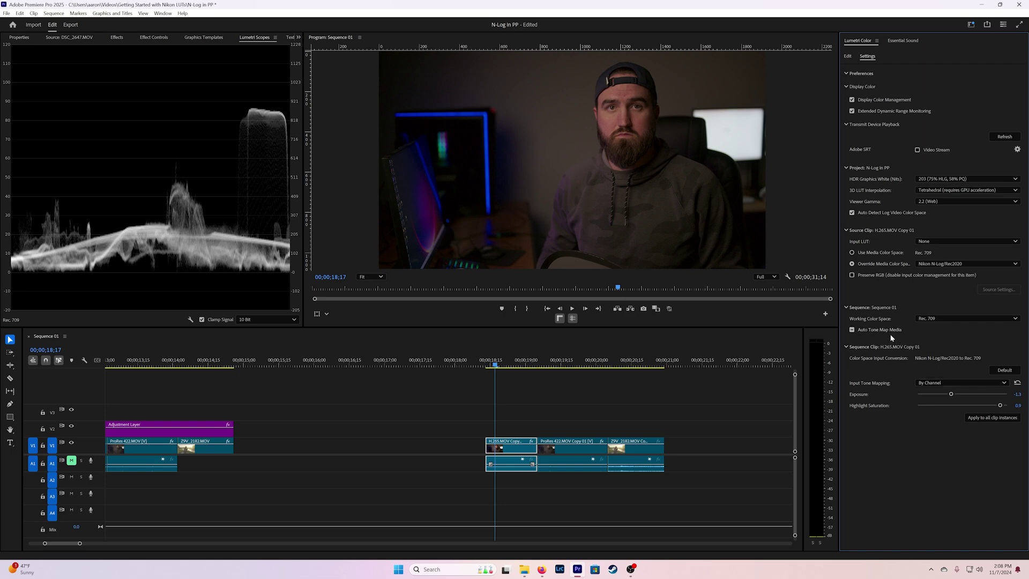
left_click(956, 384)
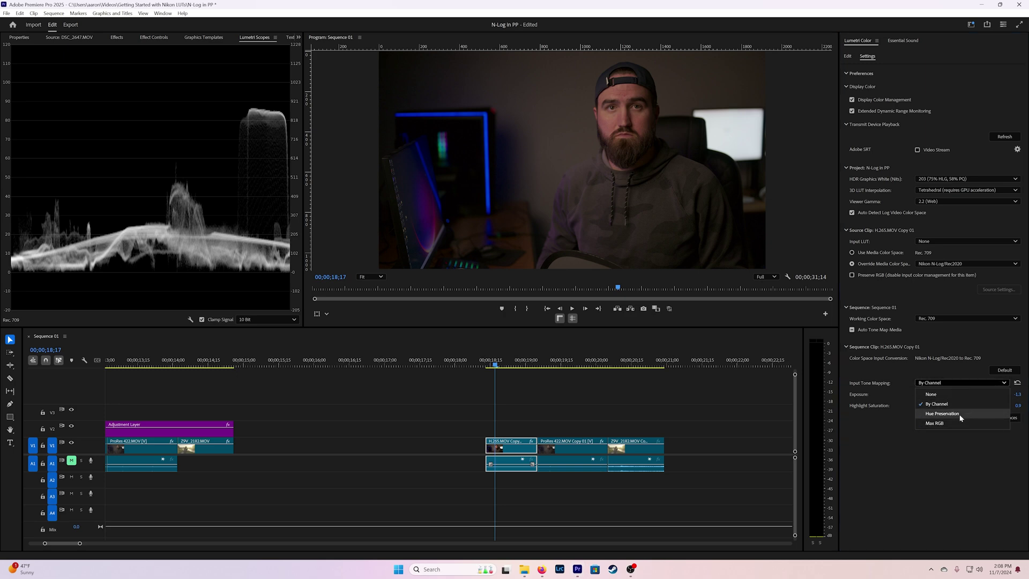
left_click(960, 415)
left_click(959, 382)
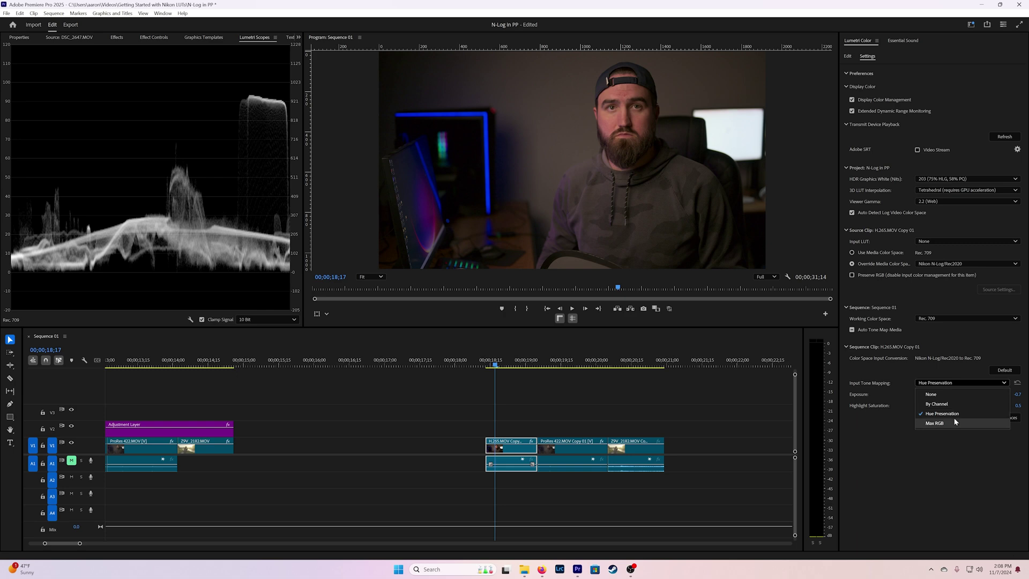
left_click(954, 422)
left_click(953, 383)
left_click(941, 403)
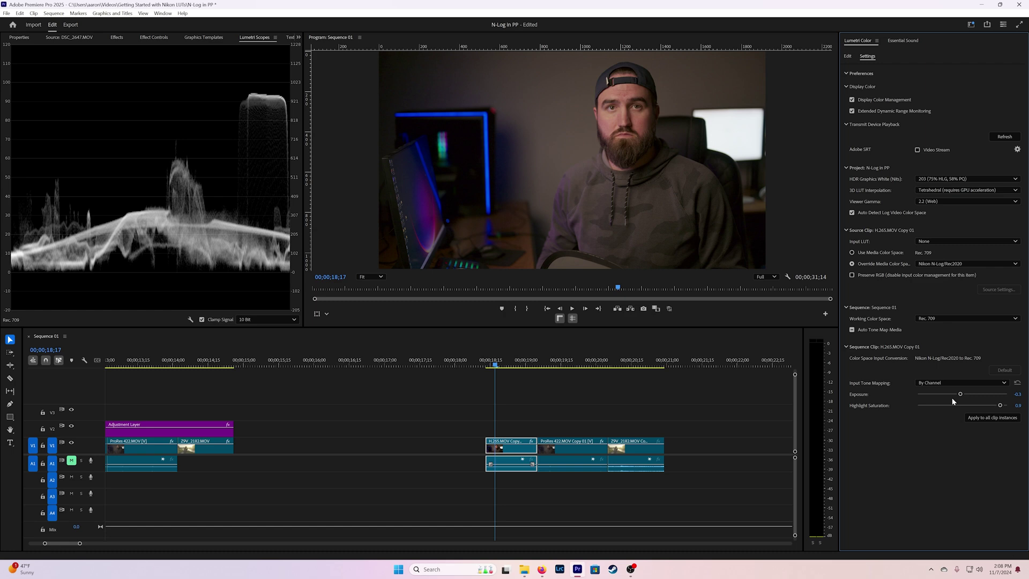
left_click(624, 365)
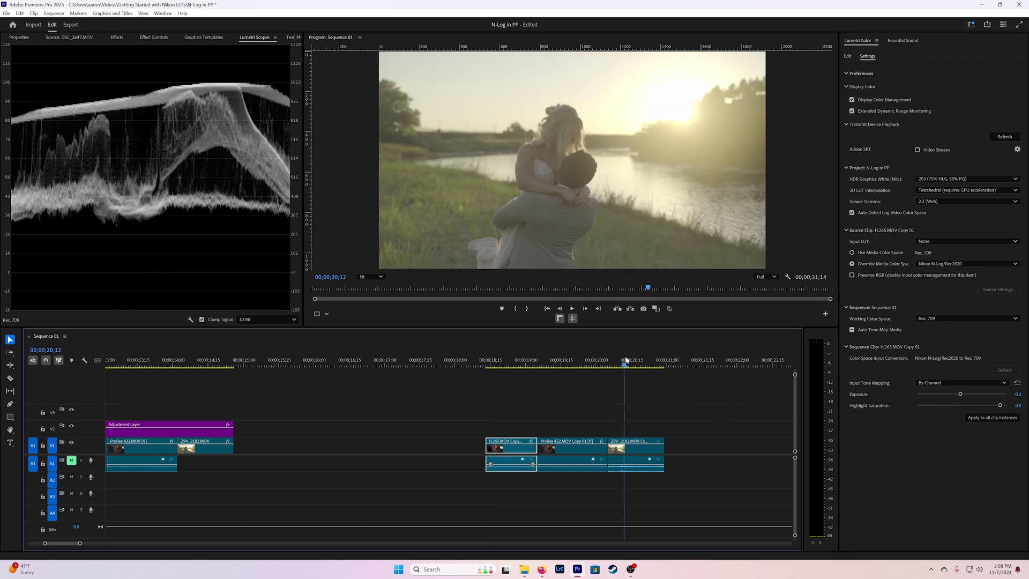
Step: Override the Z9V_2182 sunset clip's media color space to Nikon N-Log/Rec2020 and uncheck Auto Tone Map Media
left_click(638, 452)
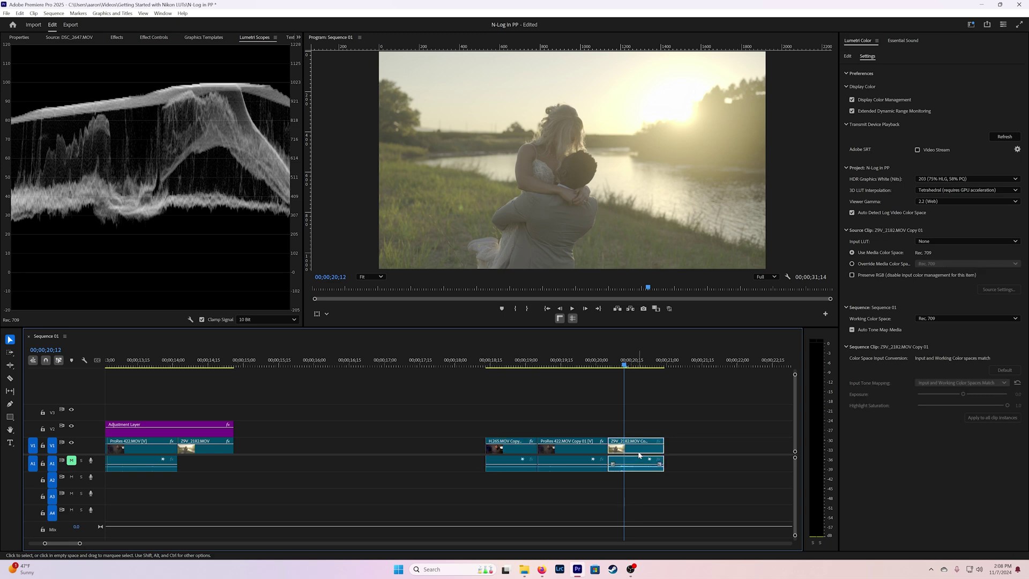
left_click(853, 265)
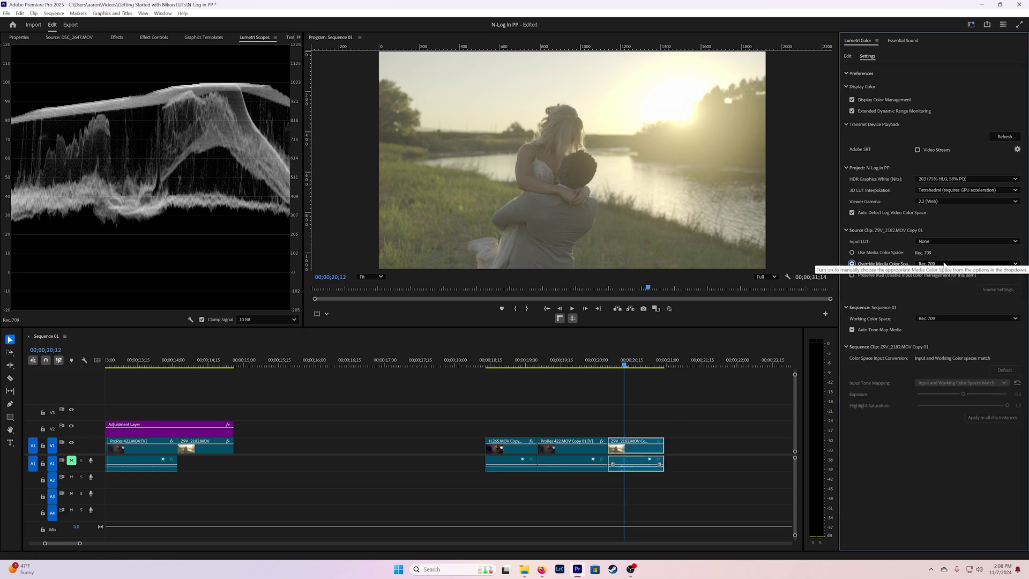
left_click(945, 264)
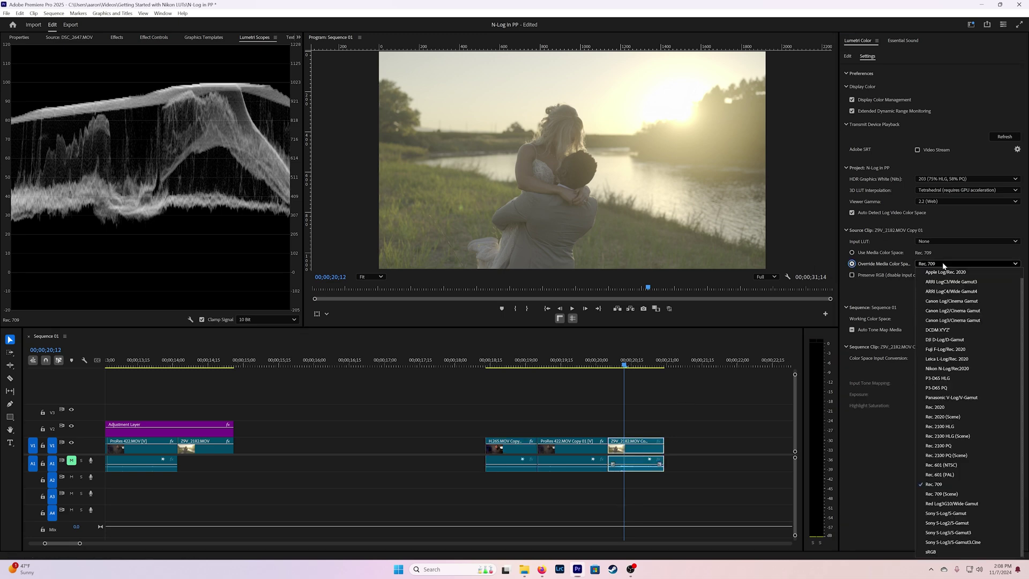
left_click(955, 369)
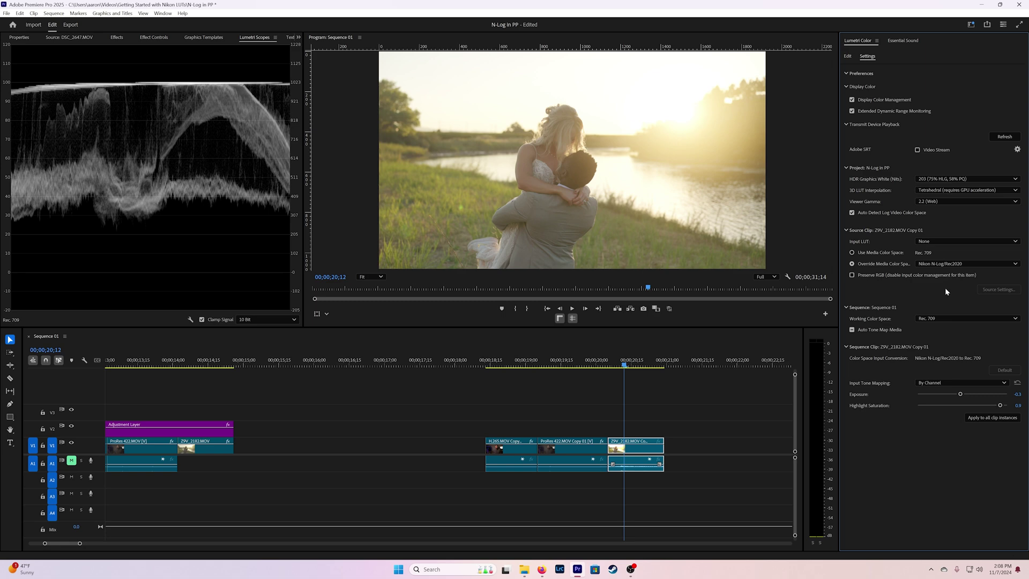
left_click(852, 330)
Step: Confirm turning off Auto Tone Map Media, then drag Exposure to -2.1 and reset it to 0.0
left_click(559, 316)
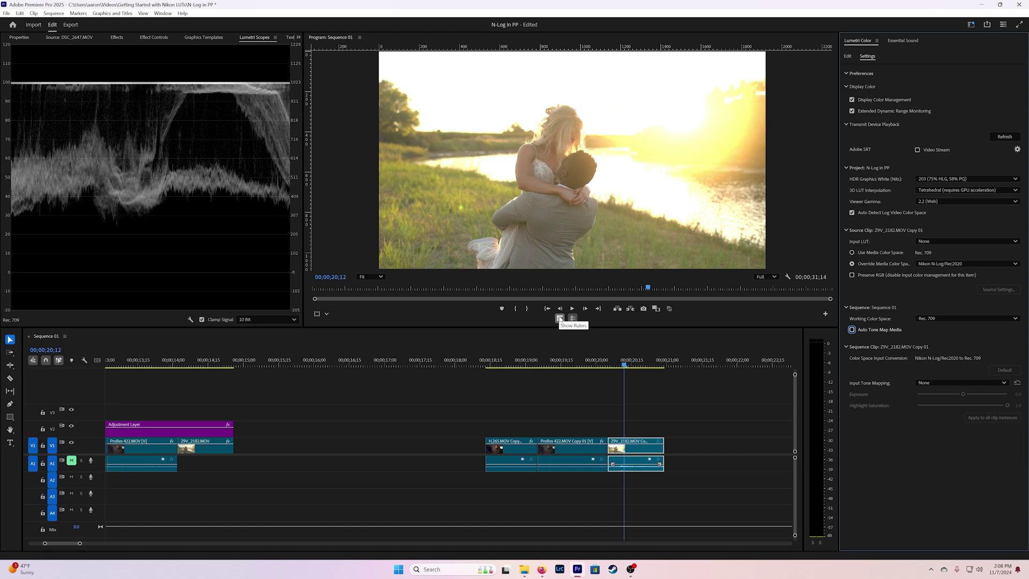
left_click(560, 318)
left_click(847, 57)
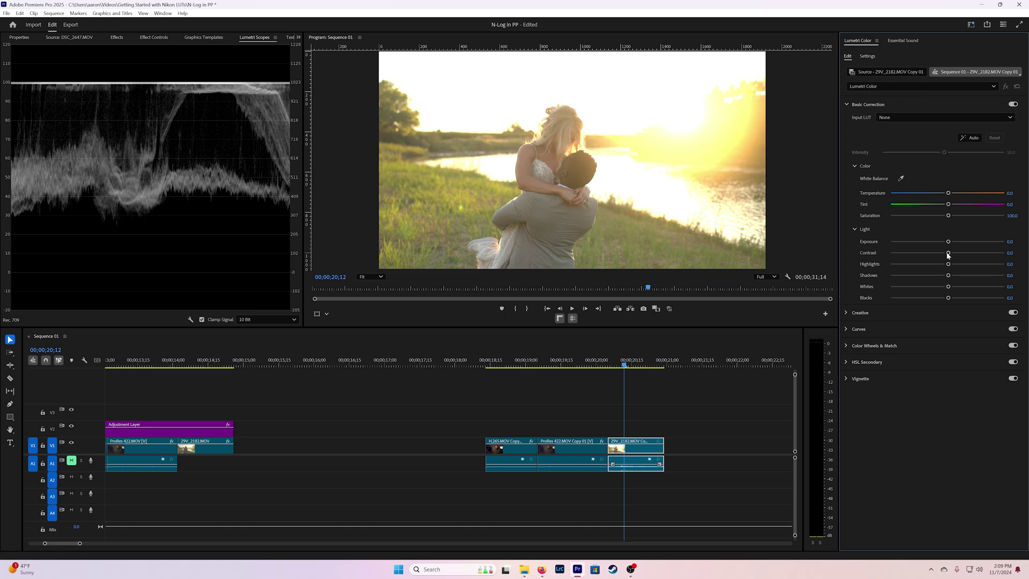
left_click_drag(949, 241, 924, 239)
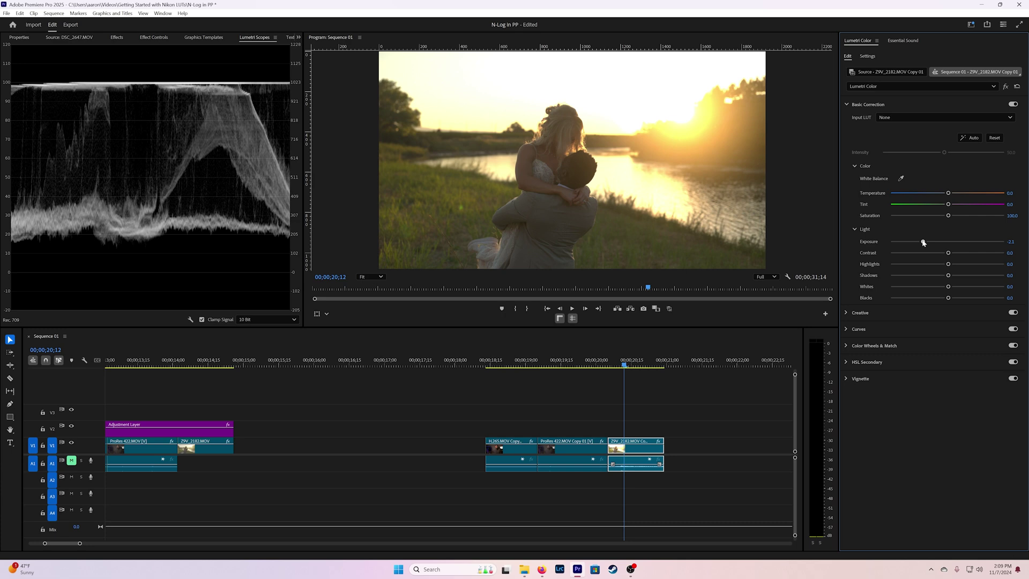
double_click(926, 240)
Step: Re-enable Auto Tone Map Media, confirm the dialog, and lower the conversion exposure to tame the highlights
left_click(867, 56)
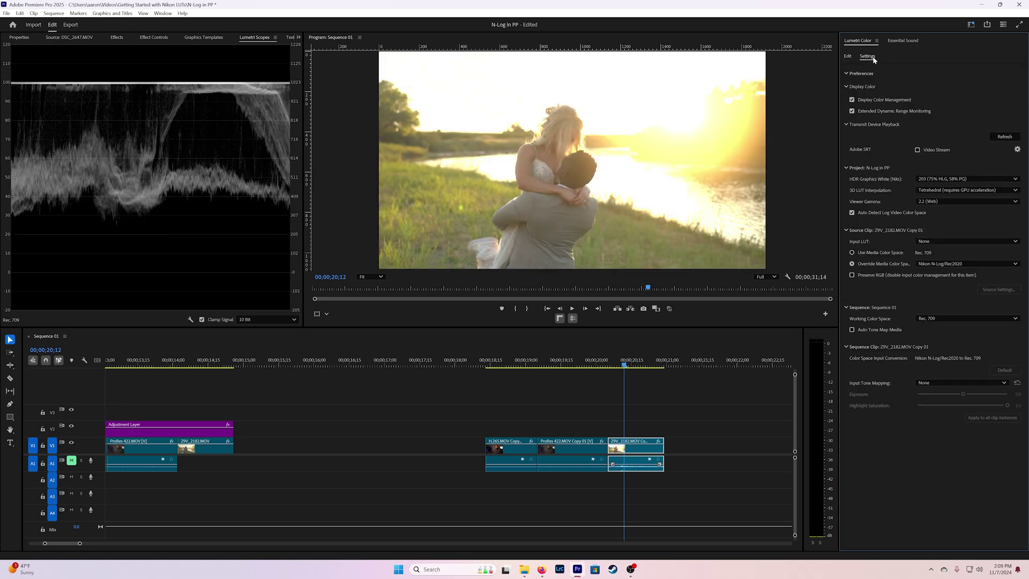
left_click(875, 330)
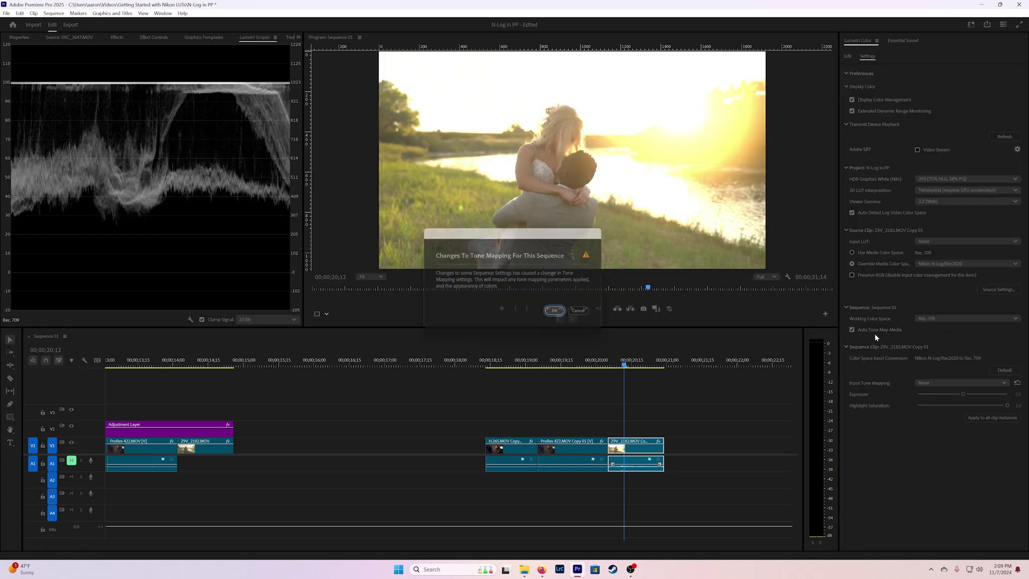
left_click(559, 314)
left_click_drag(962, 397, 943, 394)
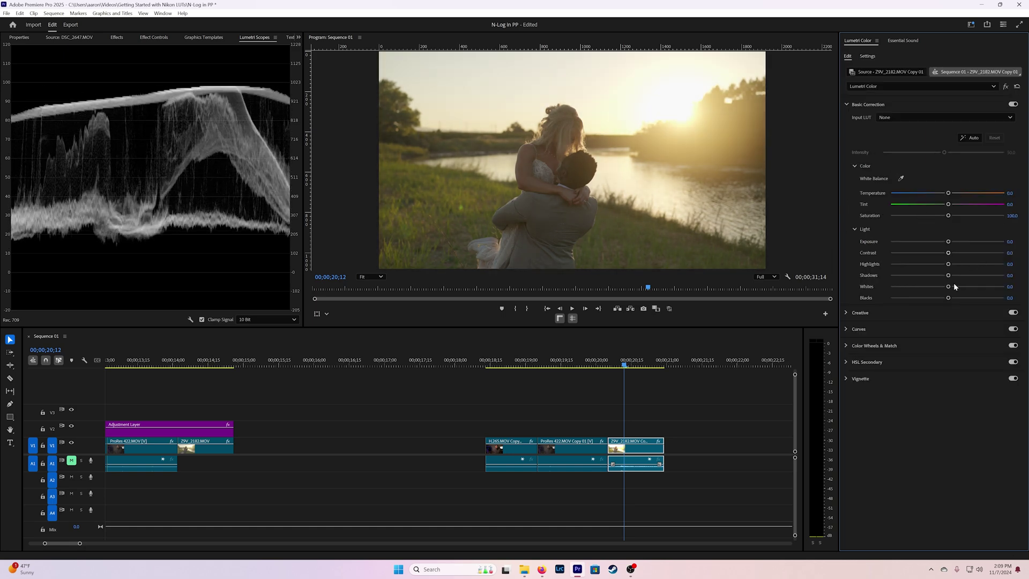